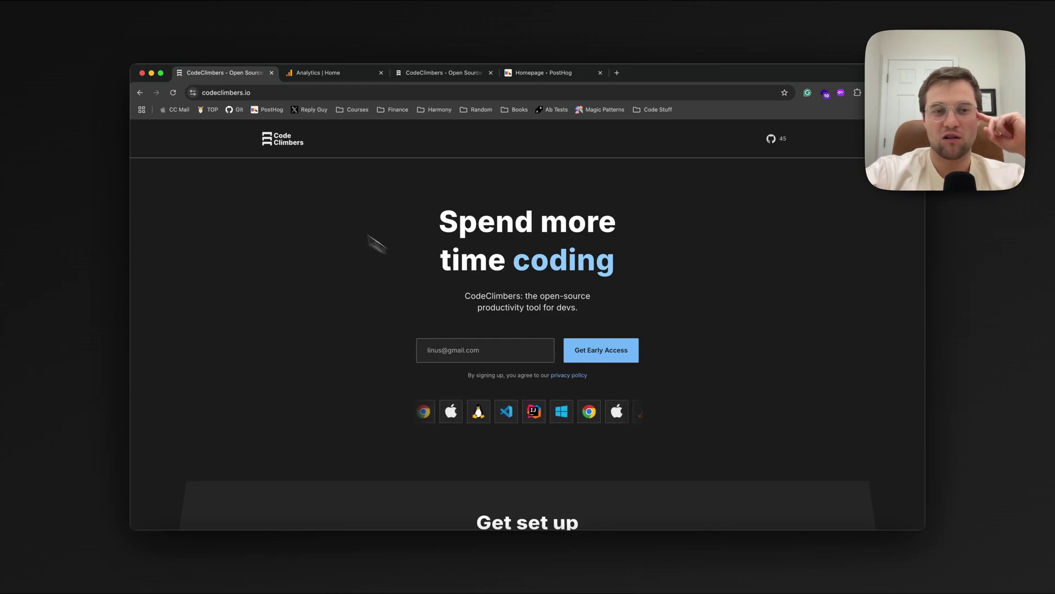
Step: Highlight the hero heading and tagline, then scroll down the CodeClimbers landing page
left_click_drag(428, 230, 603, 347)
left_click(605, 345)
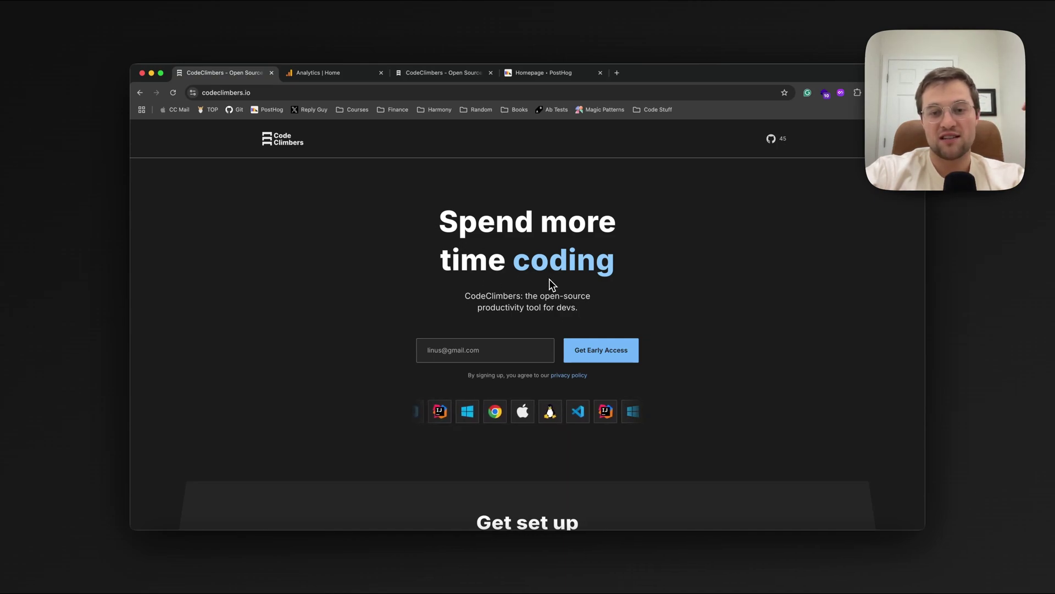
left_click_drag(578, 308, 526, 296)
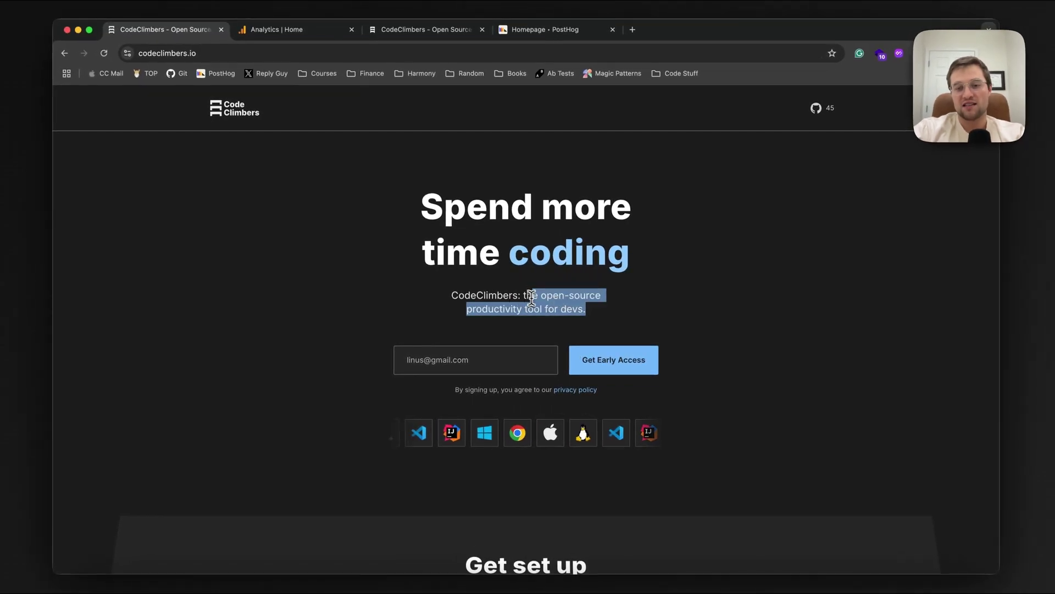
scroll(524, 293, "down", 10)
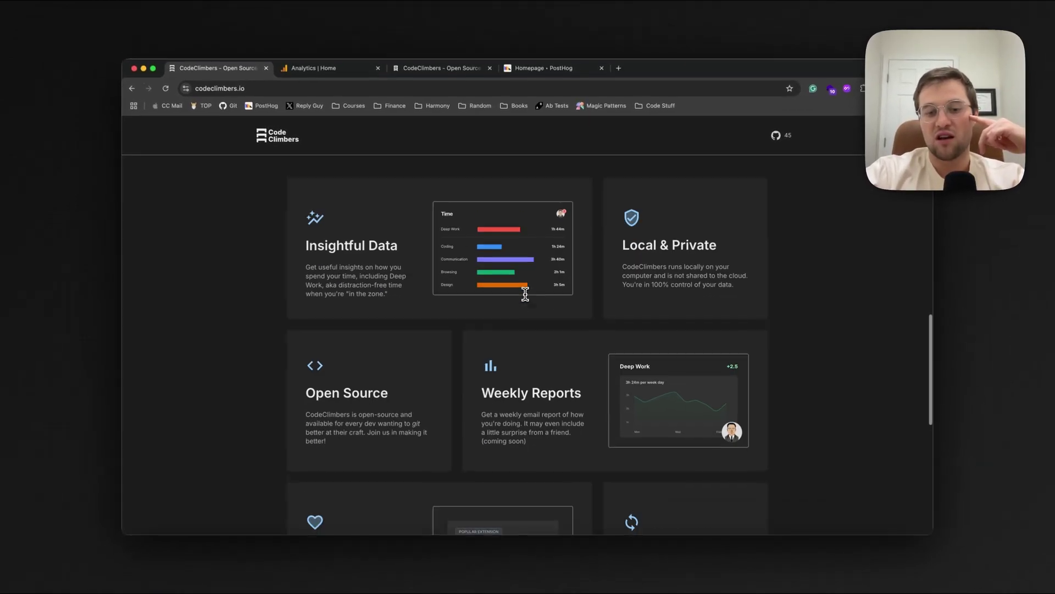
scroll(525, 295, "down", 5)
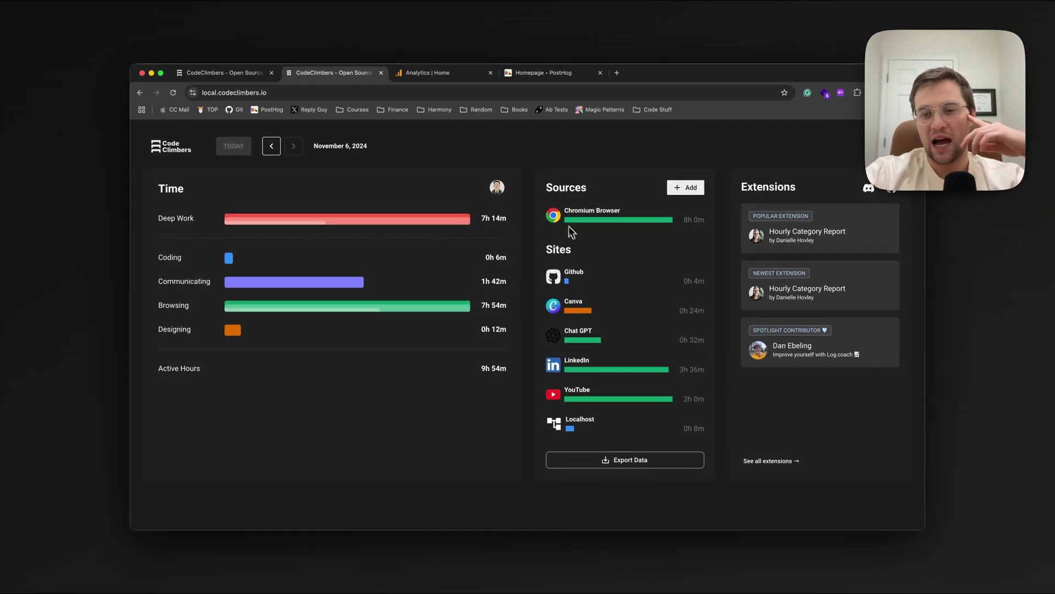
scroll(585, 267, "down", 1)
scroll(585, 268, "down", 1)
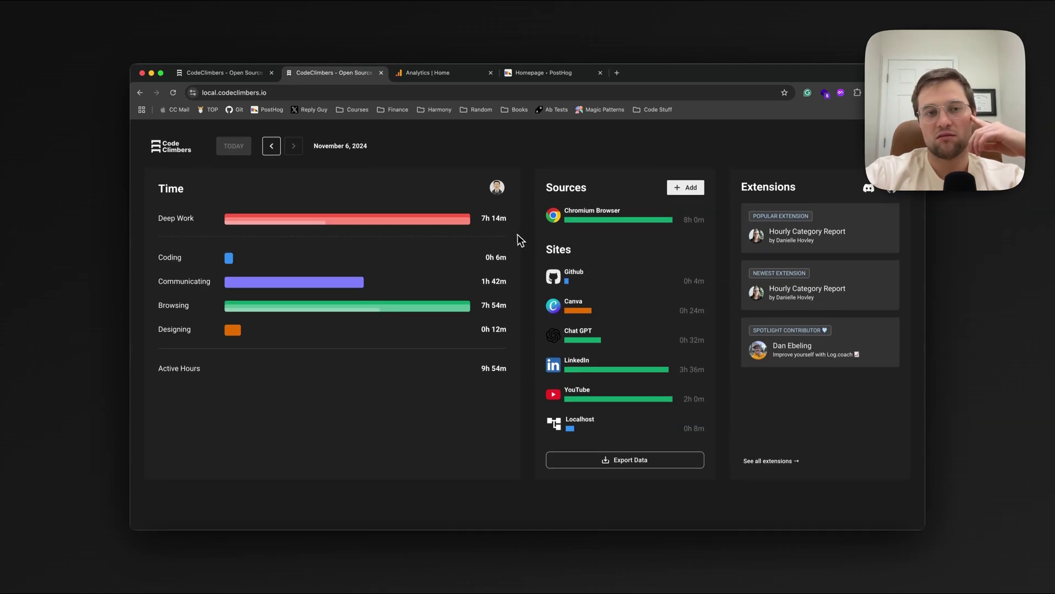
Step: Close the local dashboard tab and scroll back up to the landing page hero
left_click(172, 77)
left_click(370, 73)
scroll(410, 264, "up", 10)
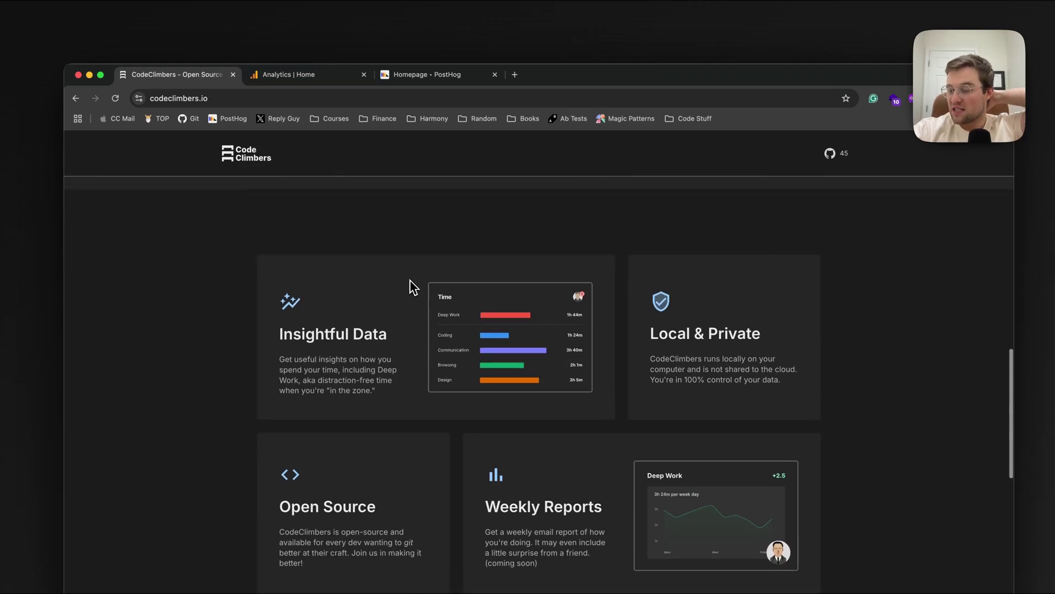
scroll(413, 286, "up", 10)
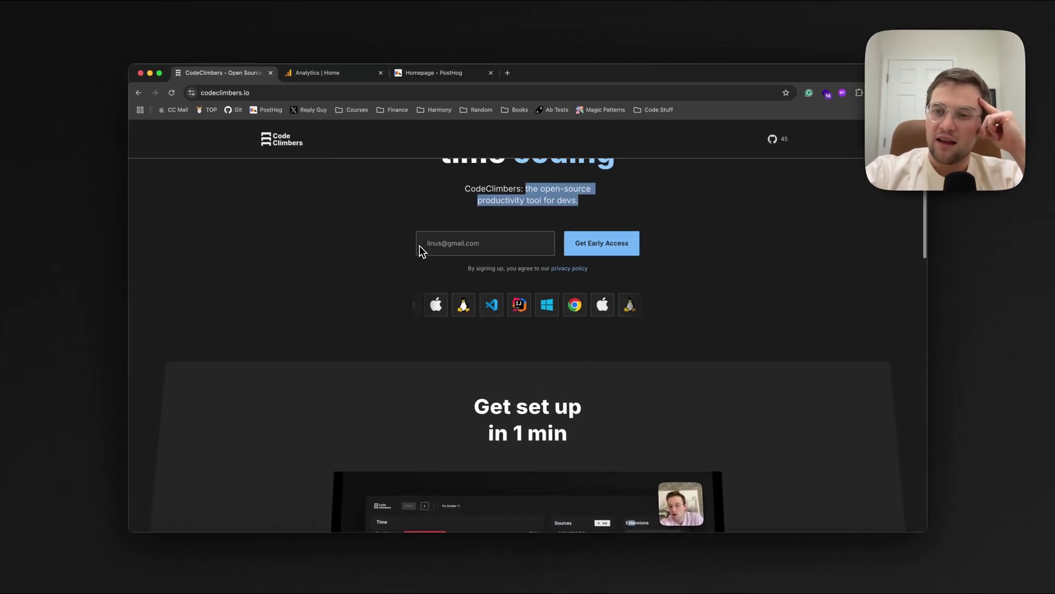
scroll(420, 245, "up", 3)
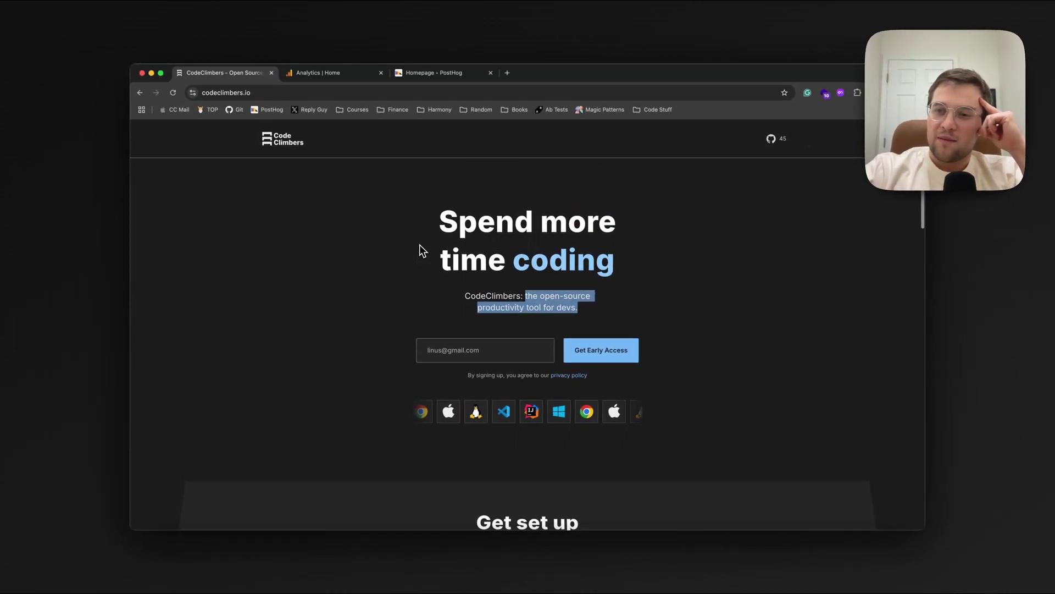
left_click(420, 245)
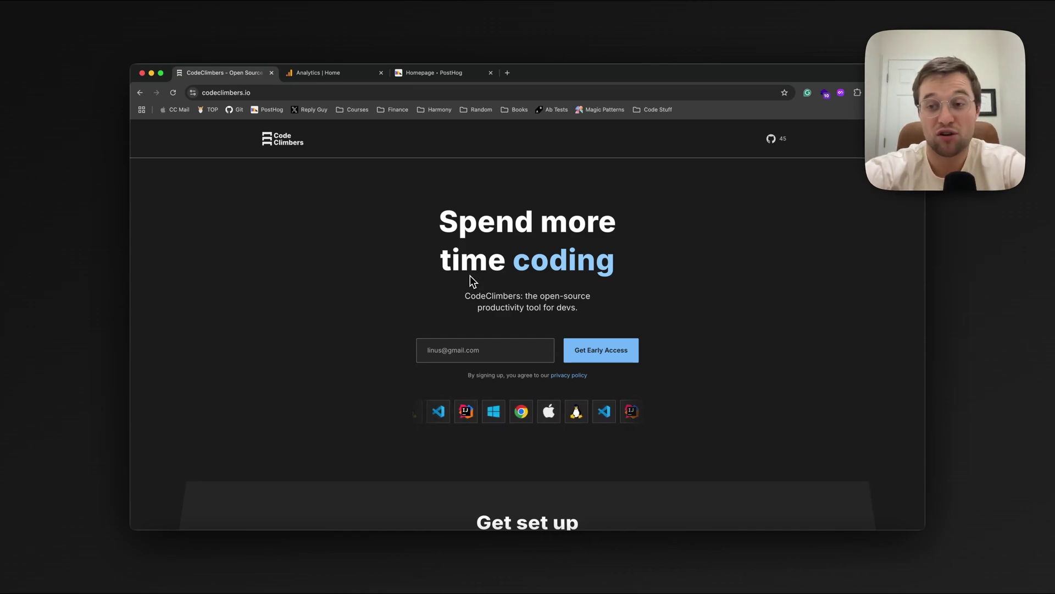
Step: Switch to the Google Analytics Home overview and highlight the 154 realtime active users count
left_click(324, 73)
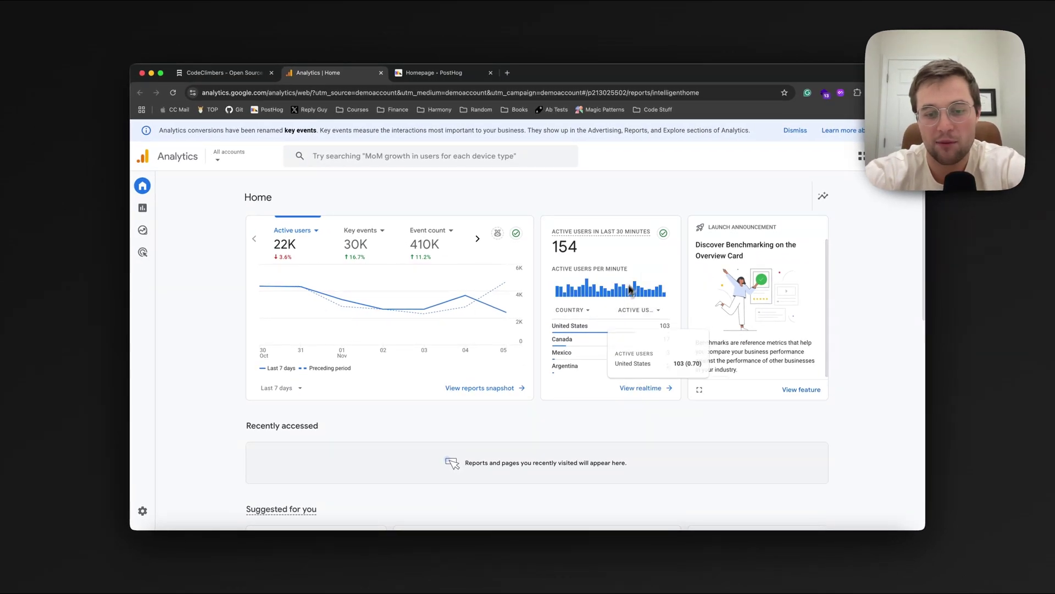
scroll(584, 380, "down", 1)
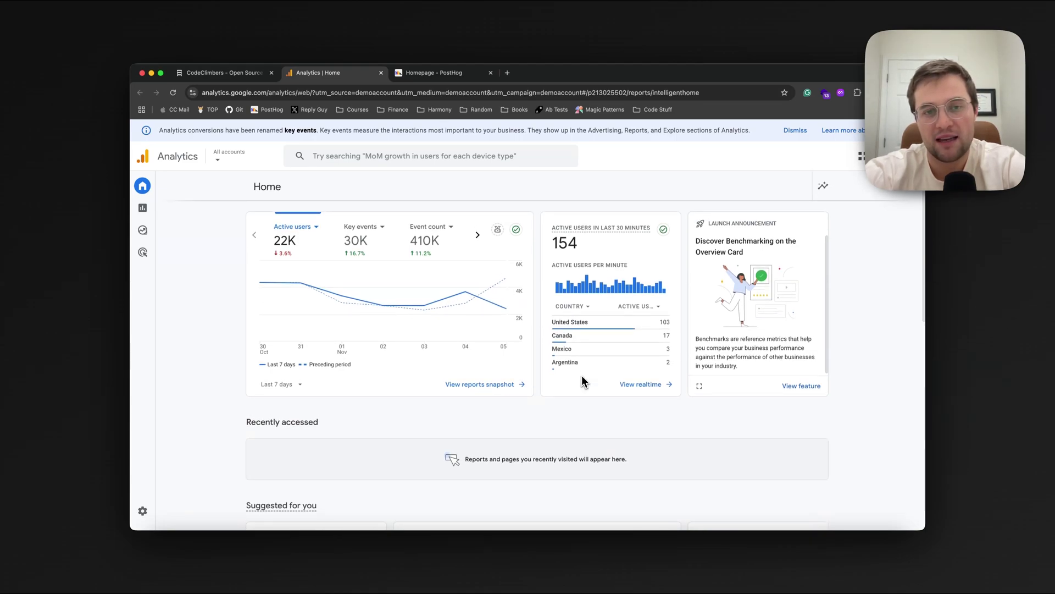
mouse_move(553, 328)
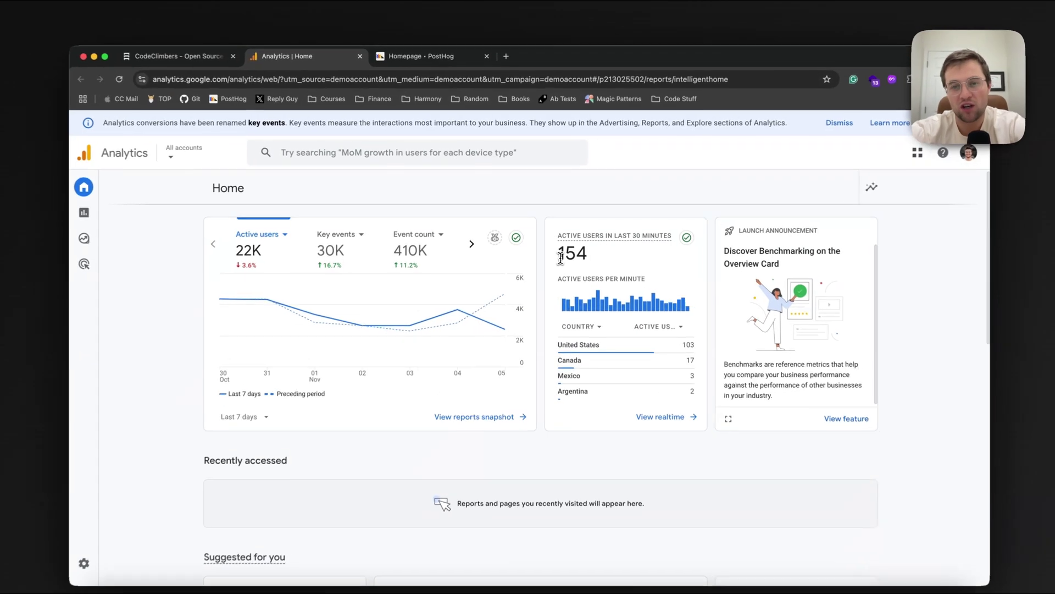
left_click_drag(560, 258, 590, 259)
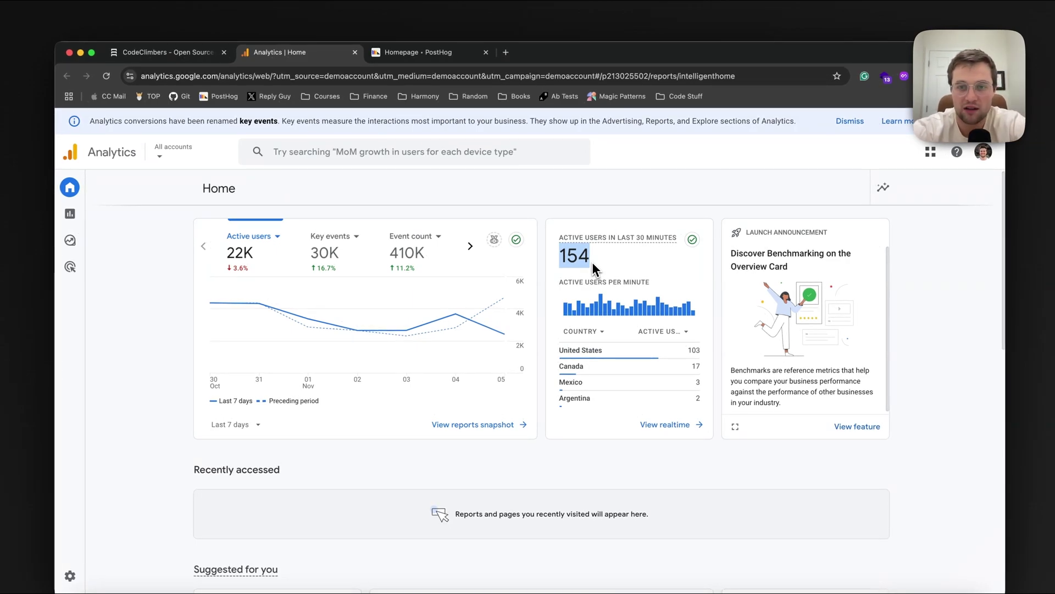
left_click_drag(592, 262, 558, 235)
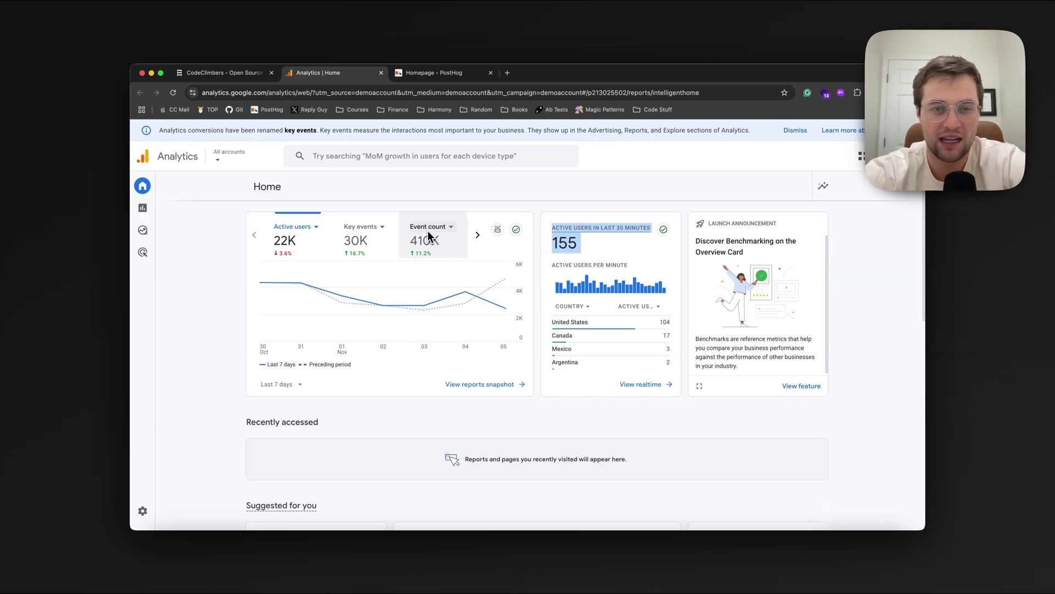
Step: Select the updated 149 active users in the last 30 minutes, then clear the selection
mouse_move(372, 259)
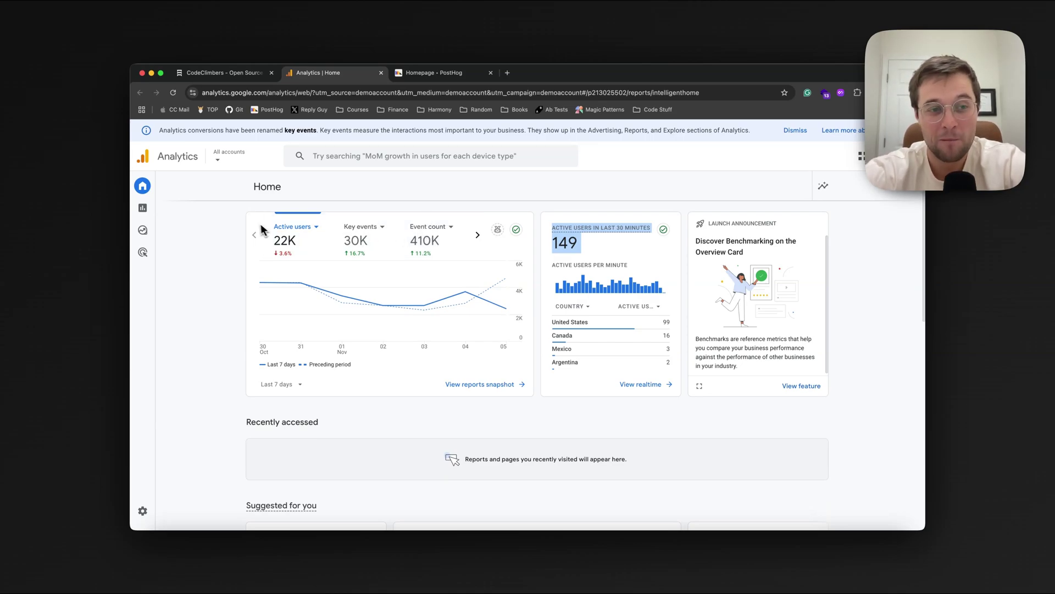
mouse_move(155, 217)
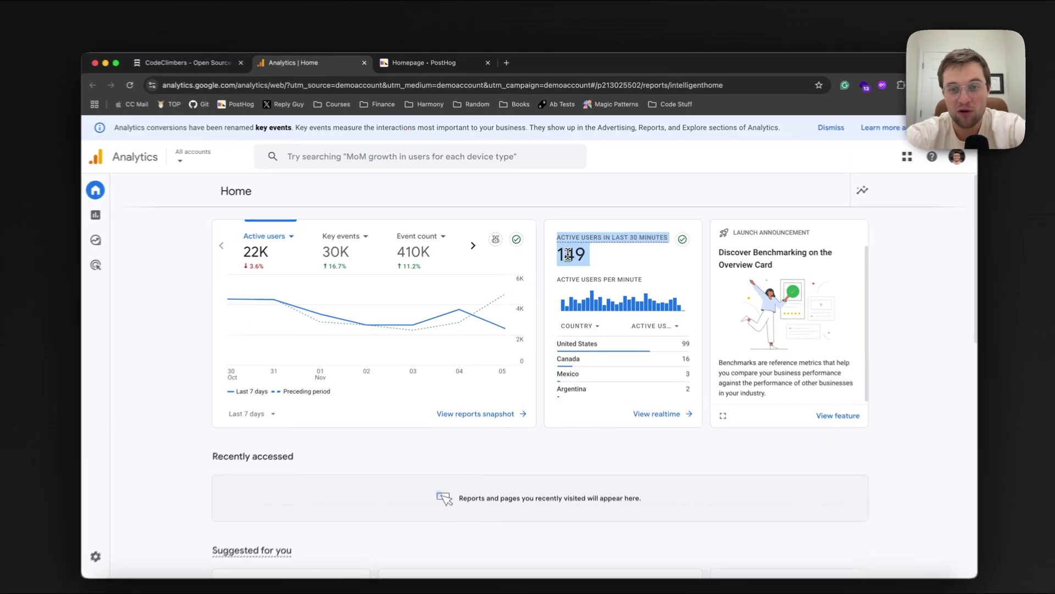
double_click(567, 246)
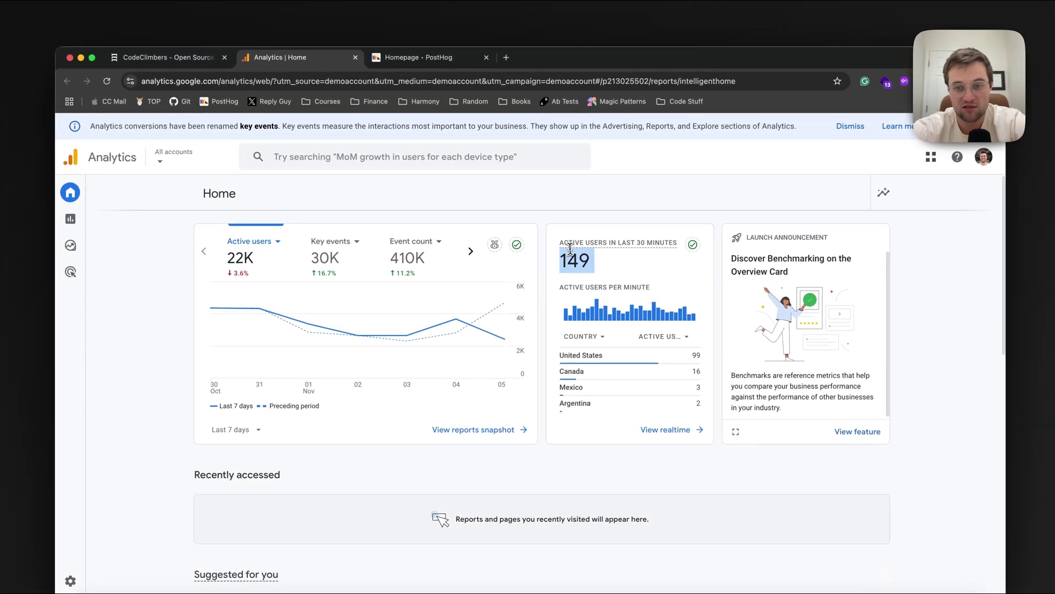
left_click_drag(570, 249, 560, 241)
left_click(571, 245)
mouse_move(605, 242)
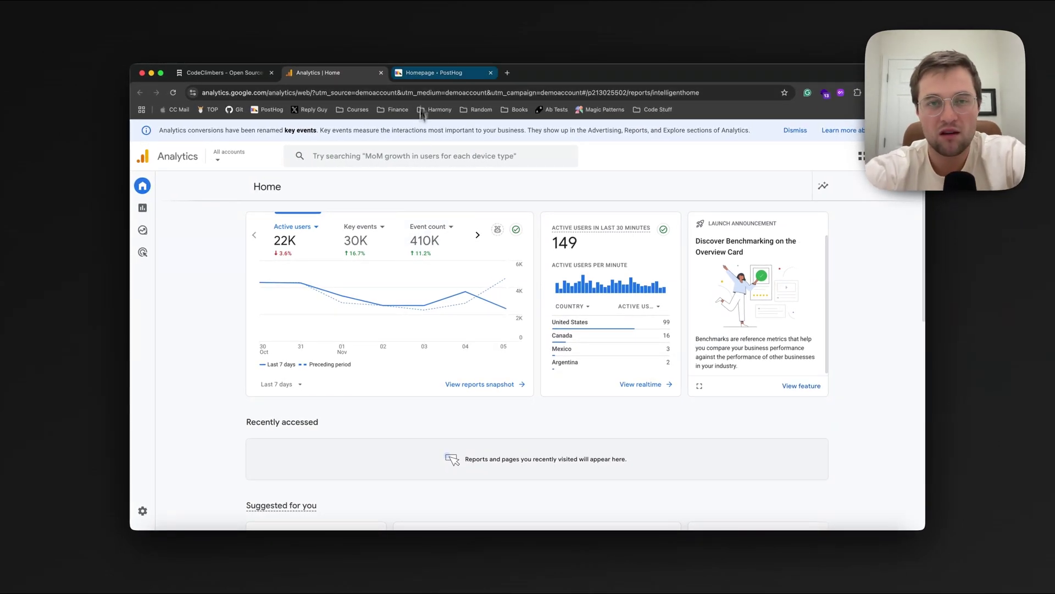
Step: Scroll the PostHog homepage down to the App Dashboard tiles and dismiss the Daily active users tile menu
left_click(427, 77)
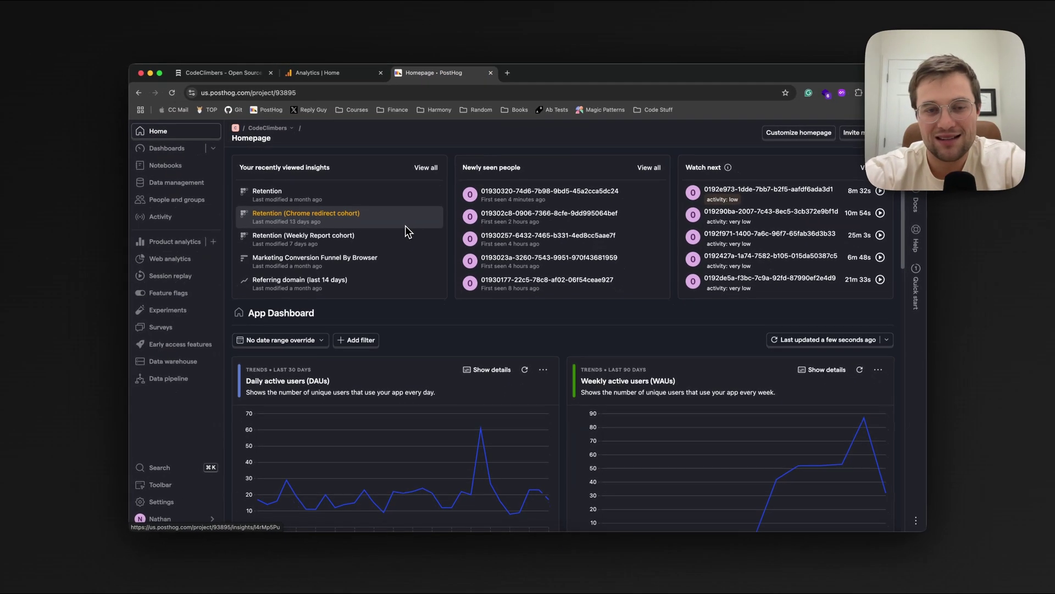
scroll(405, 231, "down", 2)
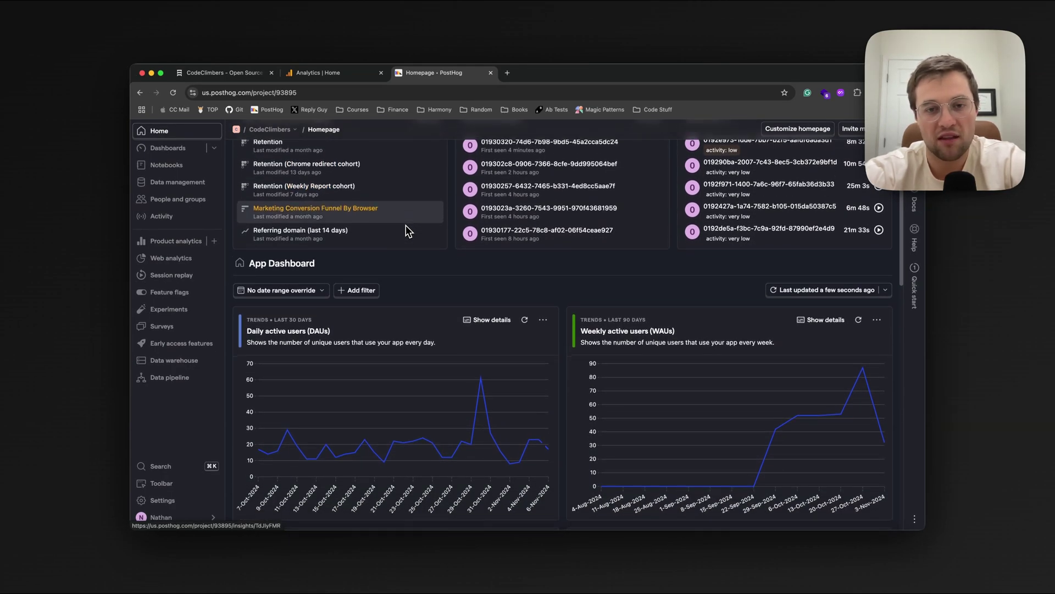
scroll(406, 226, "down", 3)
scroll(447, 258, "down", 1)
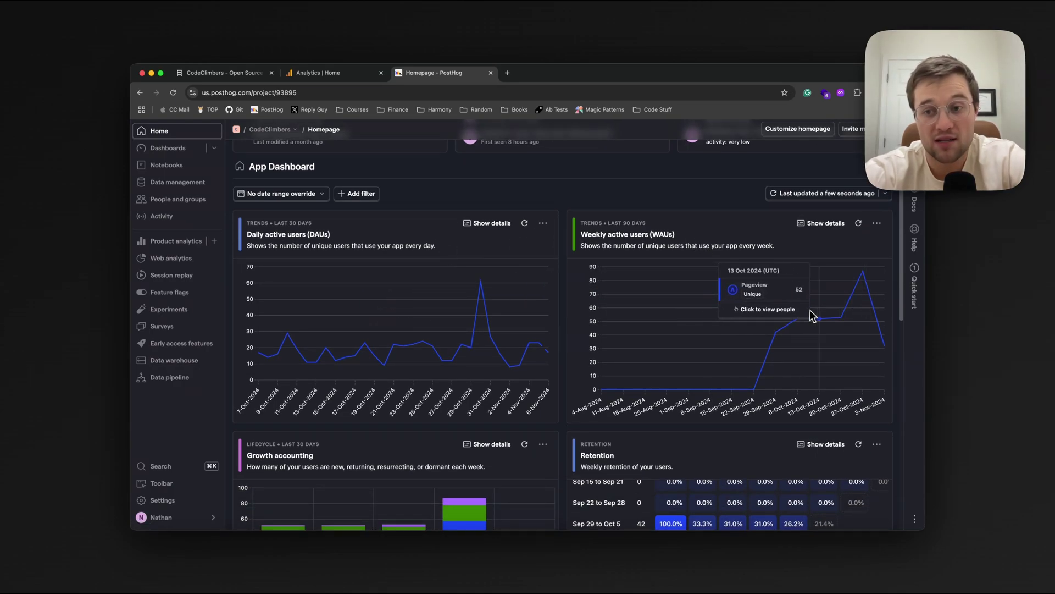
scroll(564, 318, "down", 1)
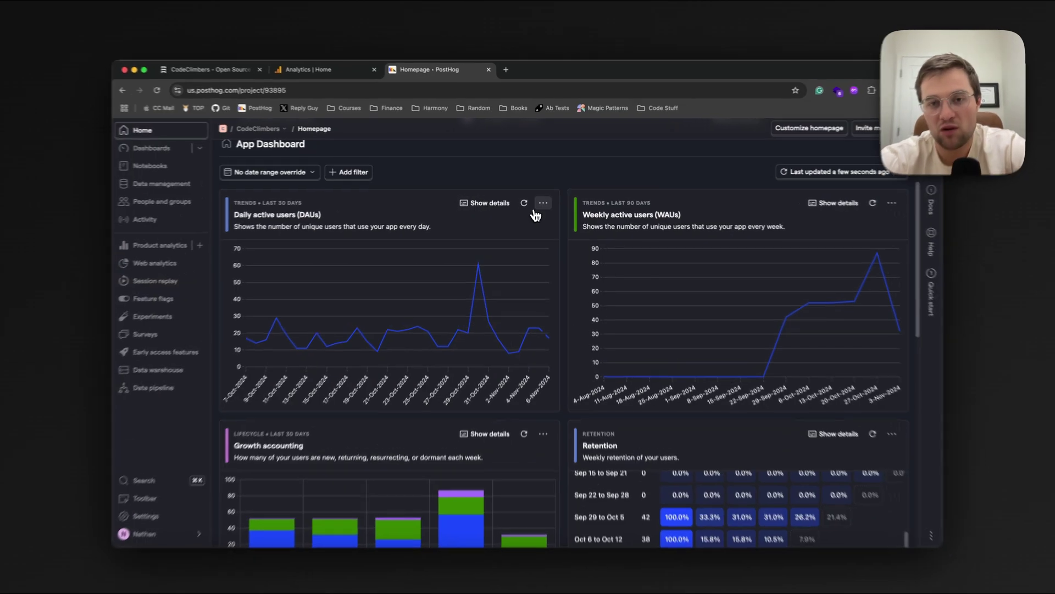
left_click(541, 205)
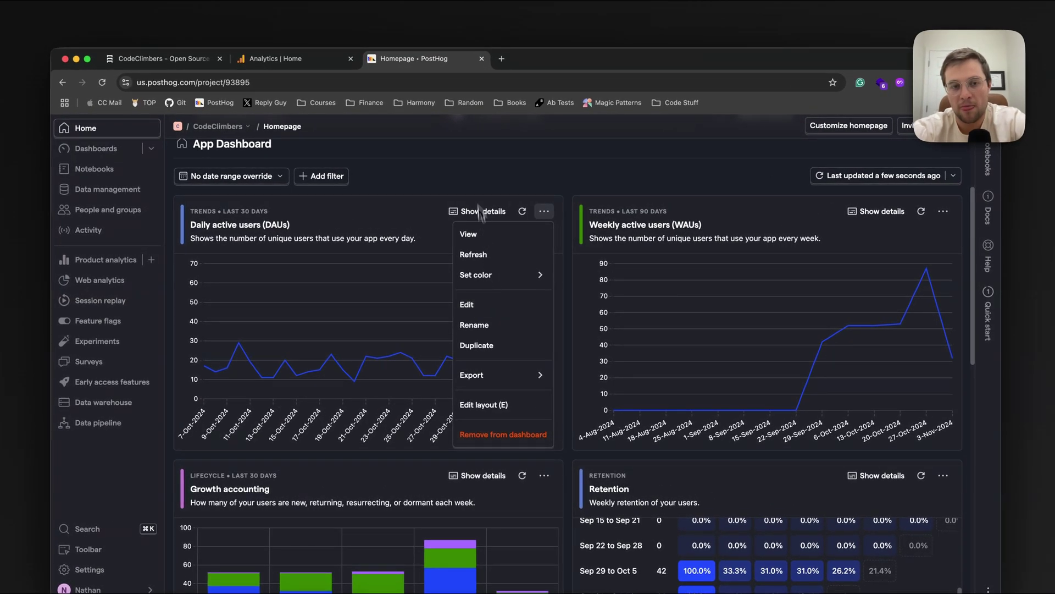
left_click(476, 176)
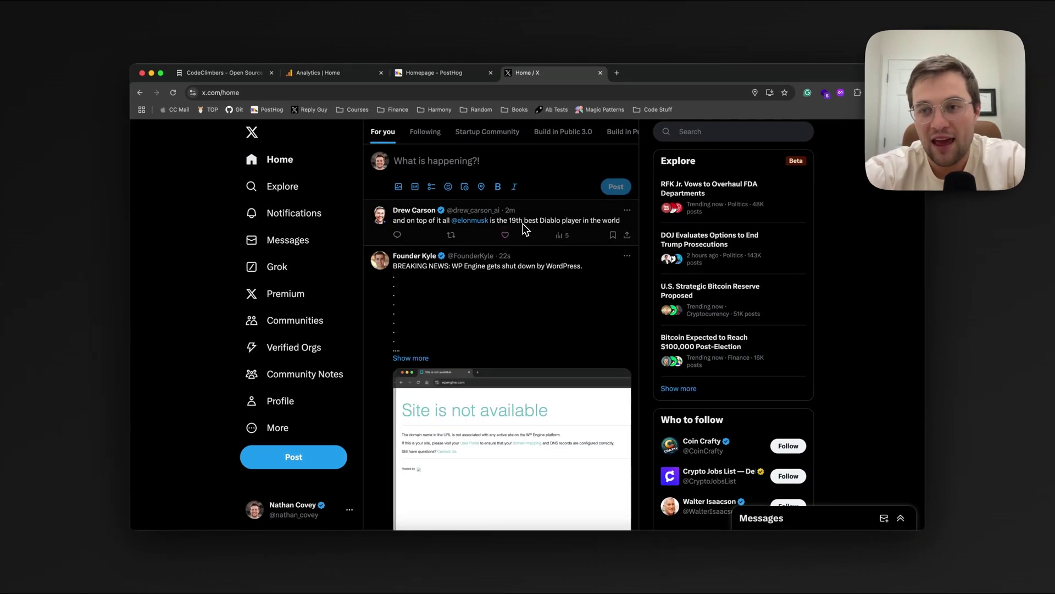
Step: Scroll through the X For you feed, then reload it with Cmd+R
scroll(523, 223, "down", 2)
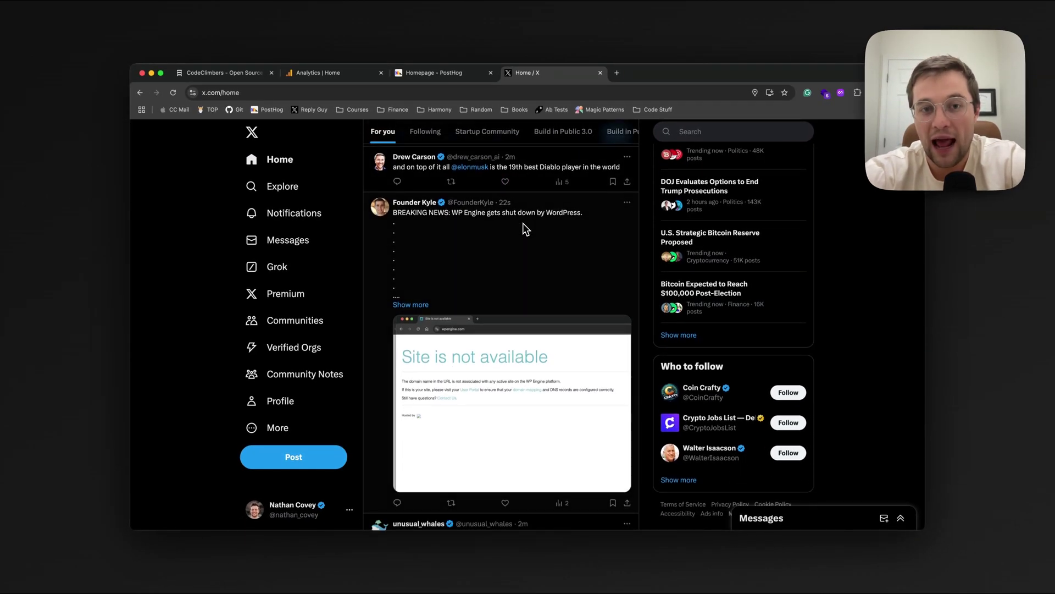
scroll(523, 223, "up", 2)
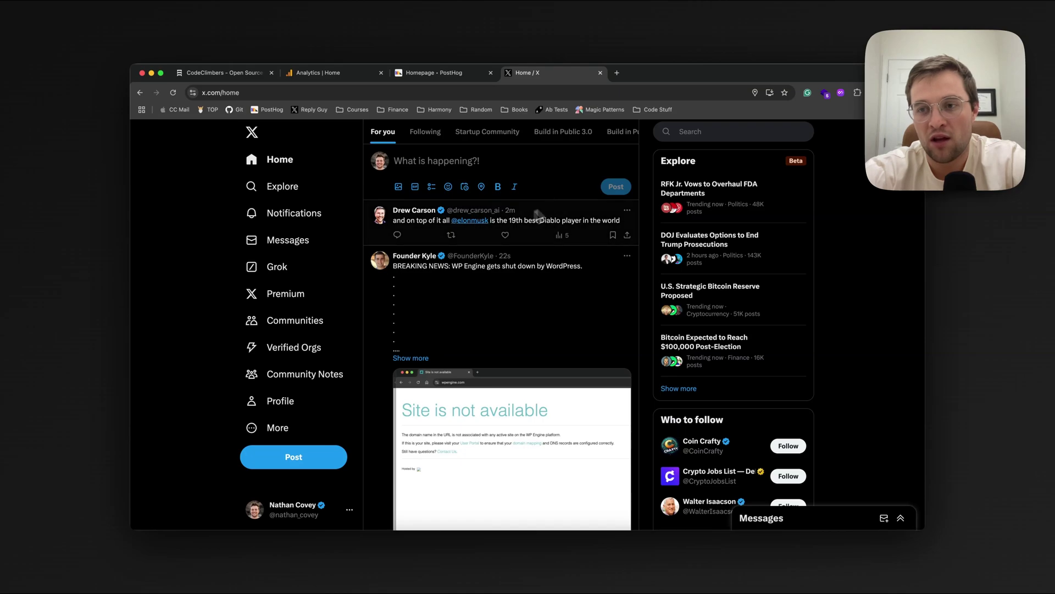
scroll(544, 282, "down", 18)
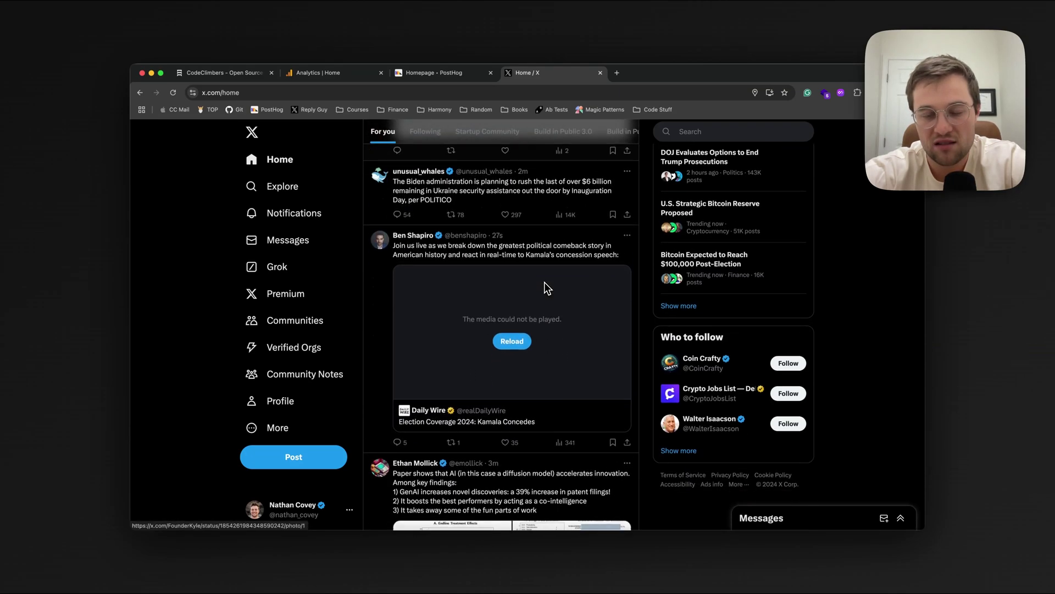
scroll(545, 282, "up", 18)
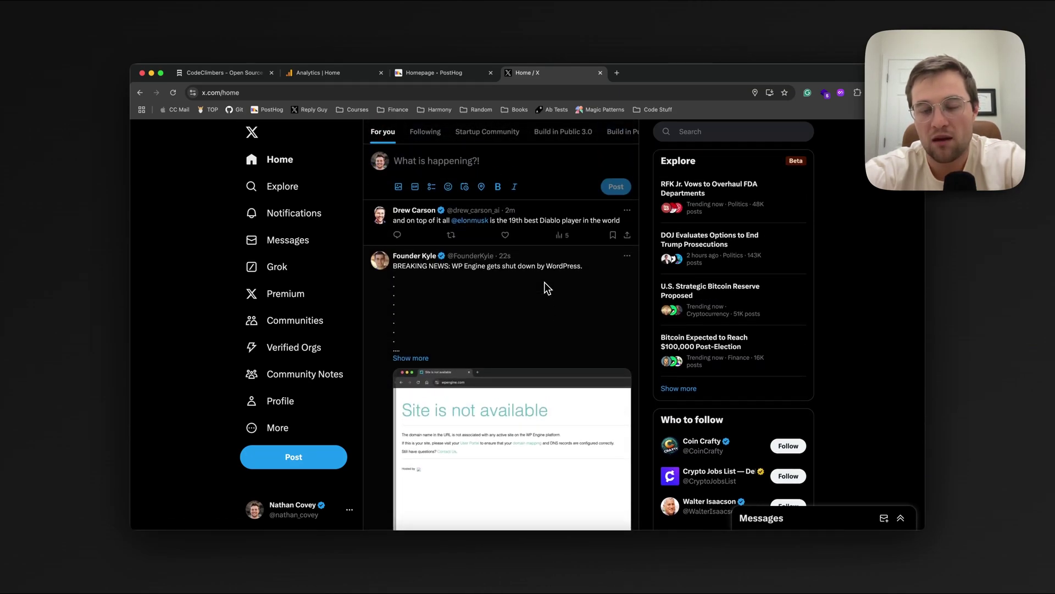
scroll(542, 274, "down", 1)
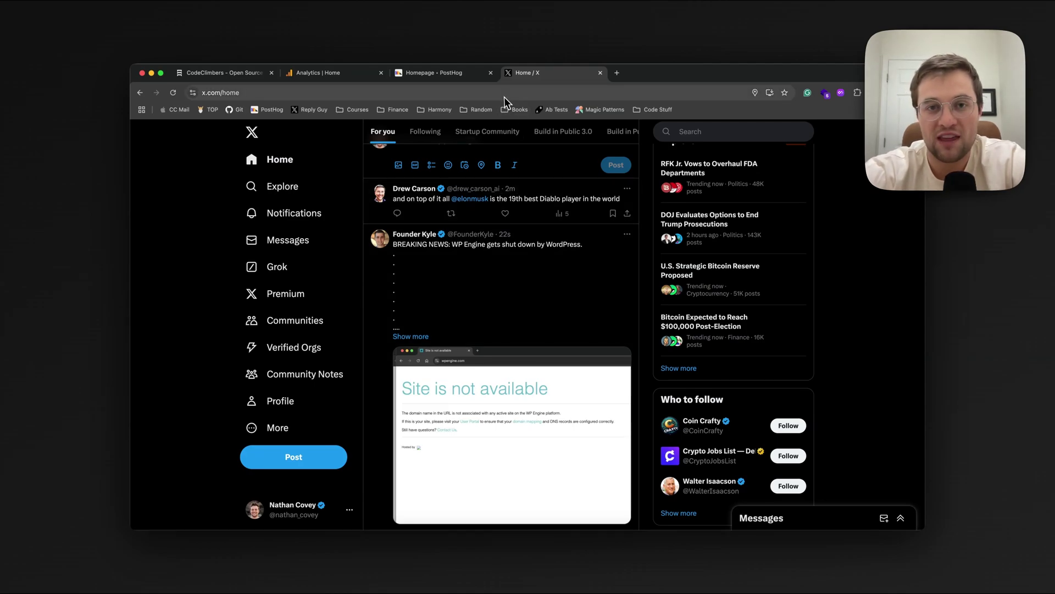
scroll(523, 207, "up", 1)
key("super+r")
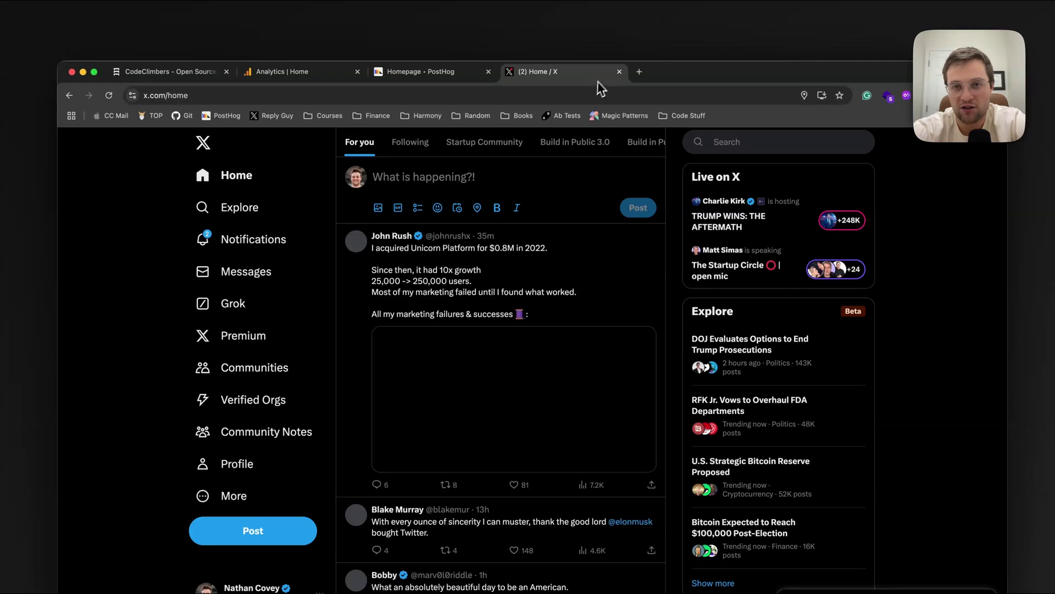
Step: Edit the Daily active users insight and expand the Host and Current URL filters on $pageview
left_click(620, 71)
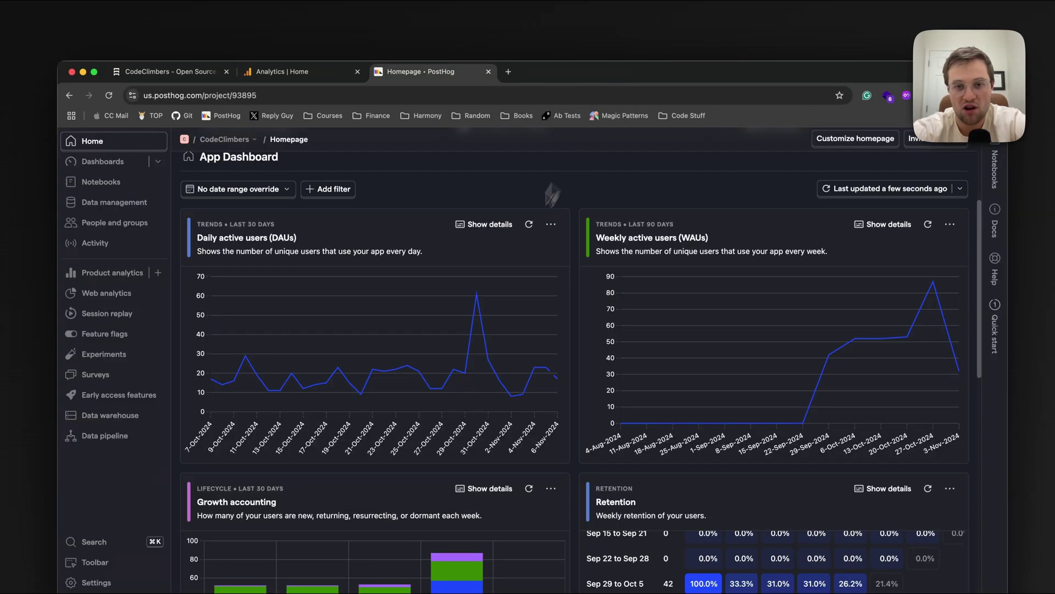
left_click(550, 224)
left_click(501, 317)
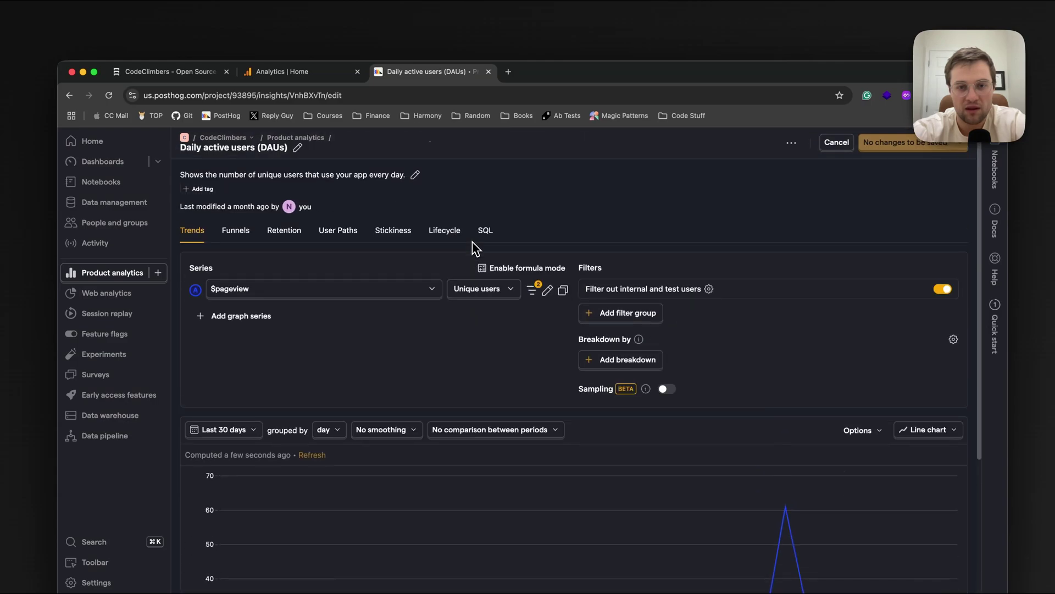
left_click(530, 293)
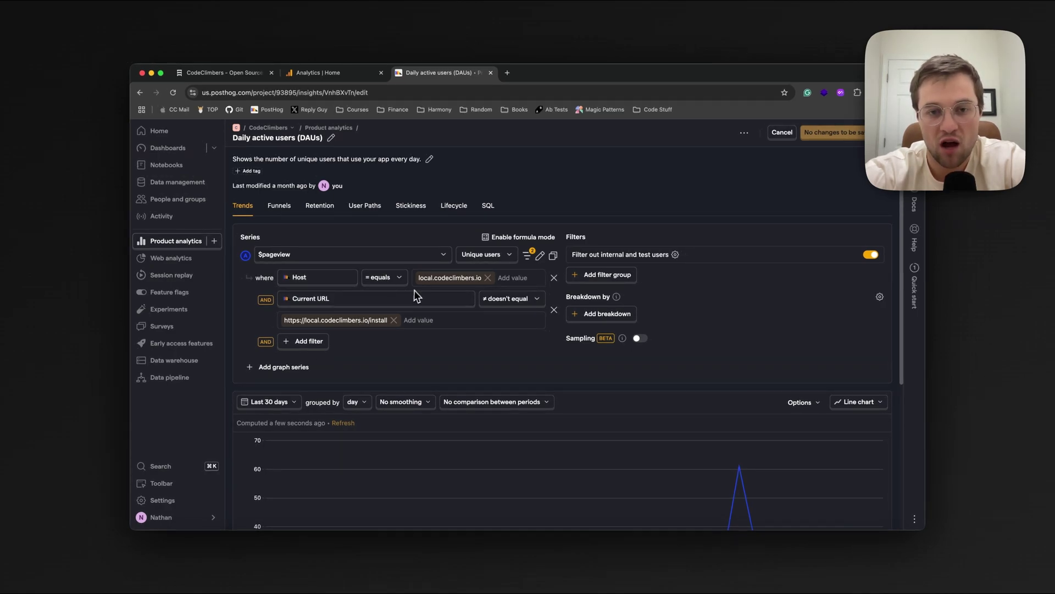
scroll(423, 283, "down", 2)
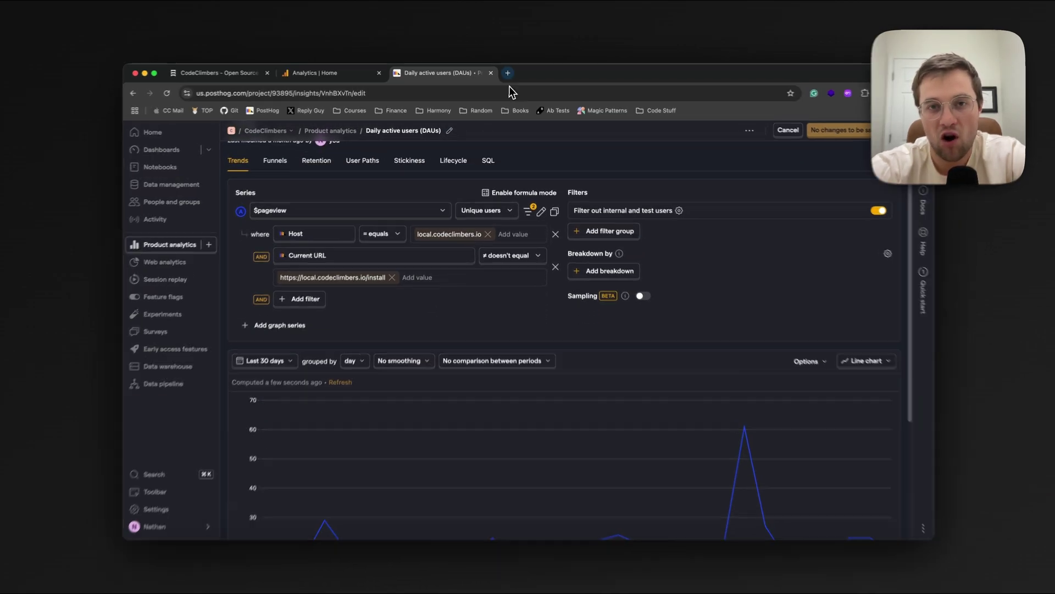
Step: Load codeclimbers.io in a new tab and select its landing page headline
left_click(508, 73)
type("codeclimbers.io")
key("Return")
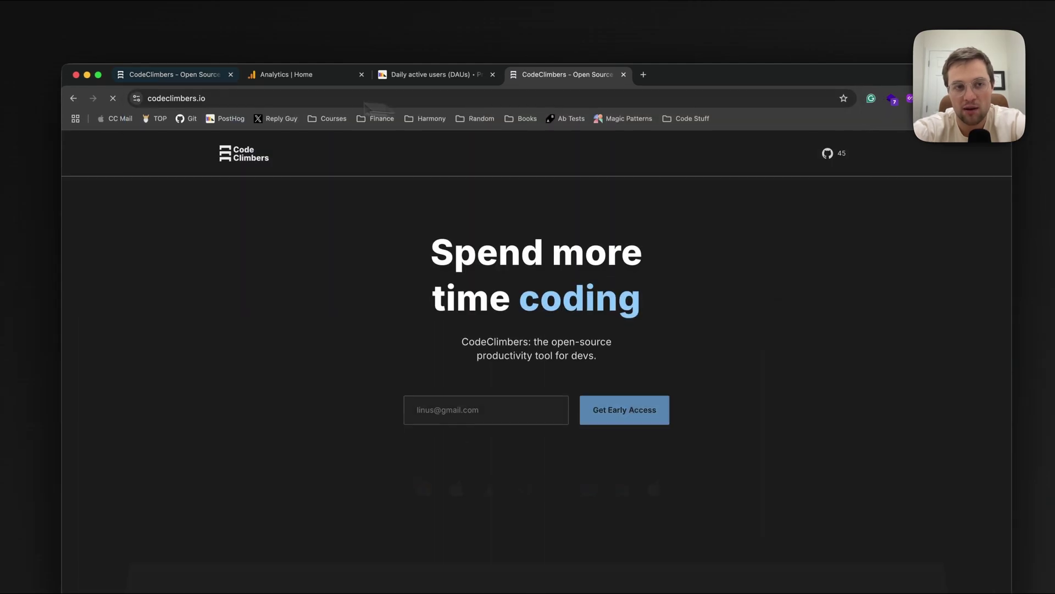
left_click(158, 100)
left_click(226, 101)
triple_click(223, 103)
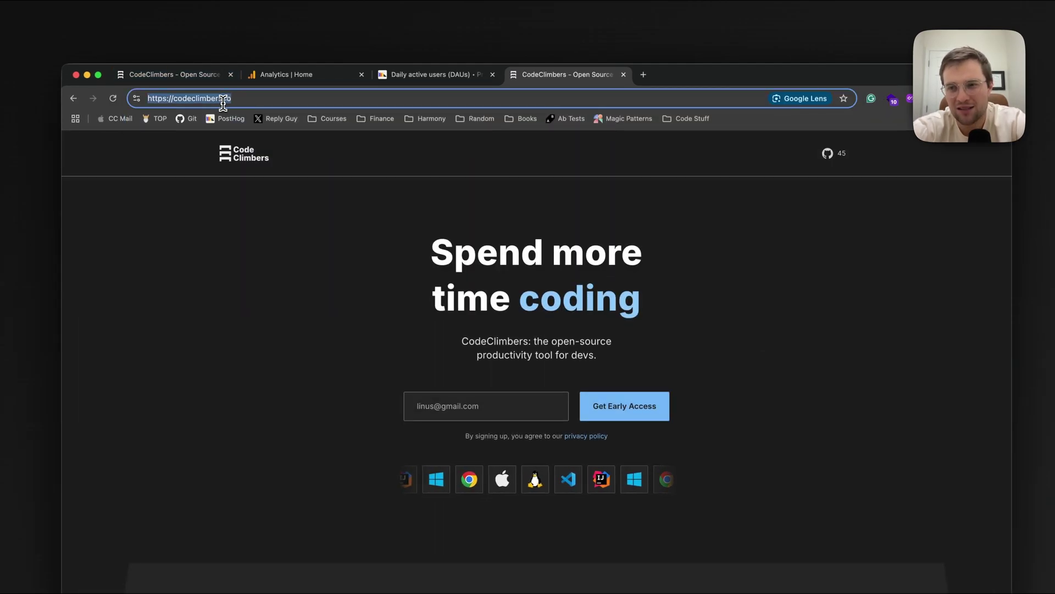
left_click_drag(265, 232, 594, 354)
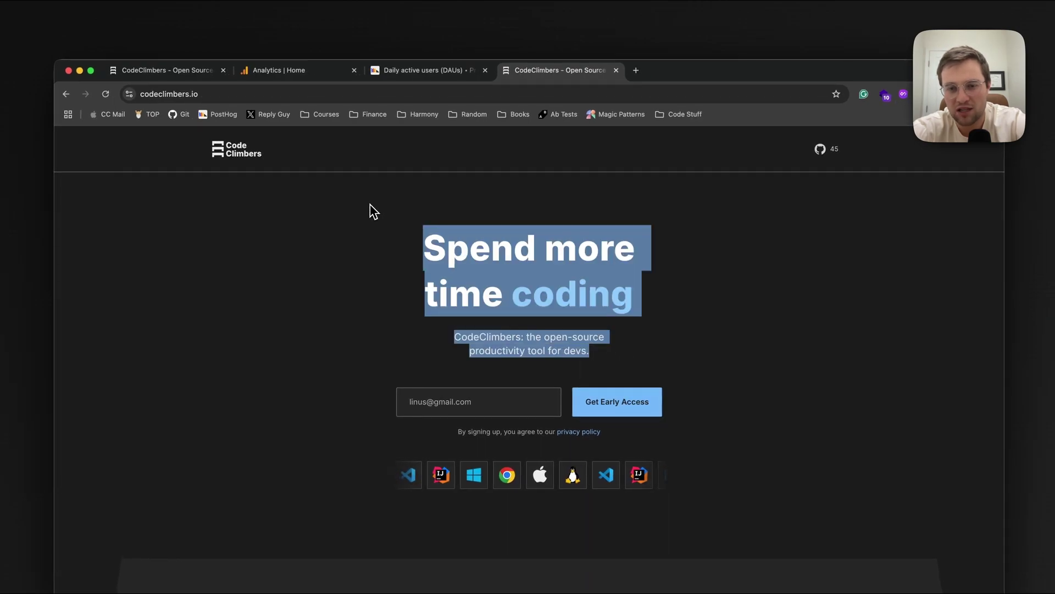
scroll(407, 159, "down", 1)
Step: Glance at the DAU insight, then load local.codeclimbers.io in the CodeClimbers tab
left_click(437, 73)
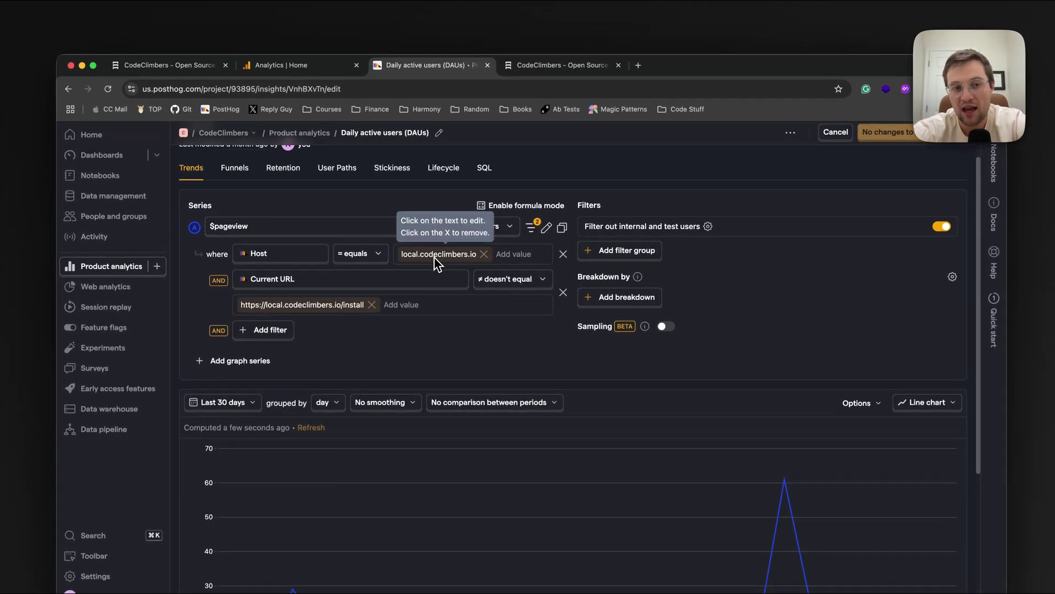
scroll(436, 262, "up", 3)
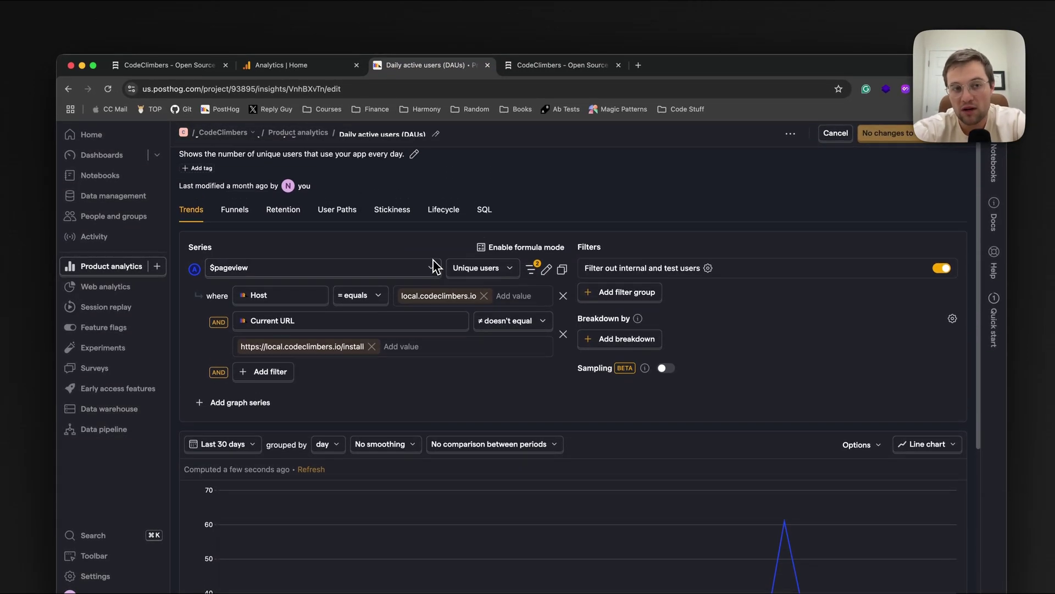
scroll(426, 272, "down", 1)
key("ctrl+Tab")
left_click(441, 90)
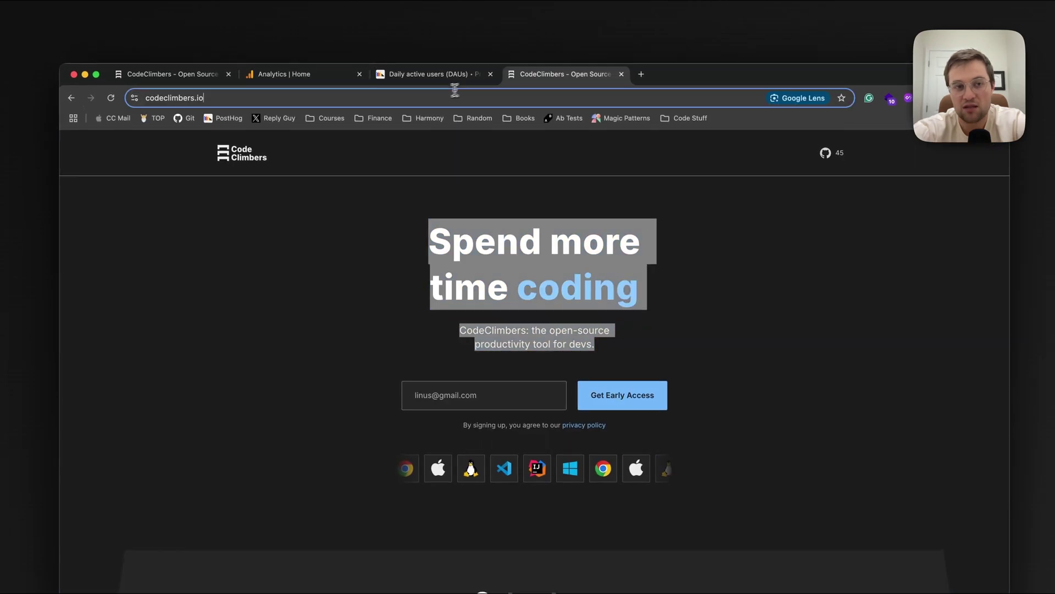
type("local.")
key("Return")
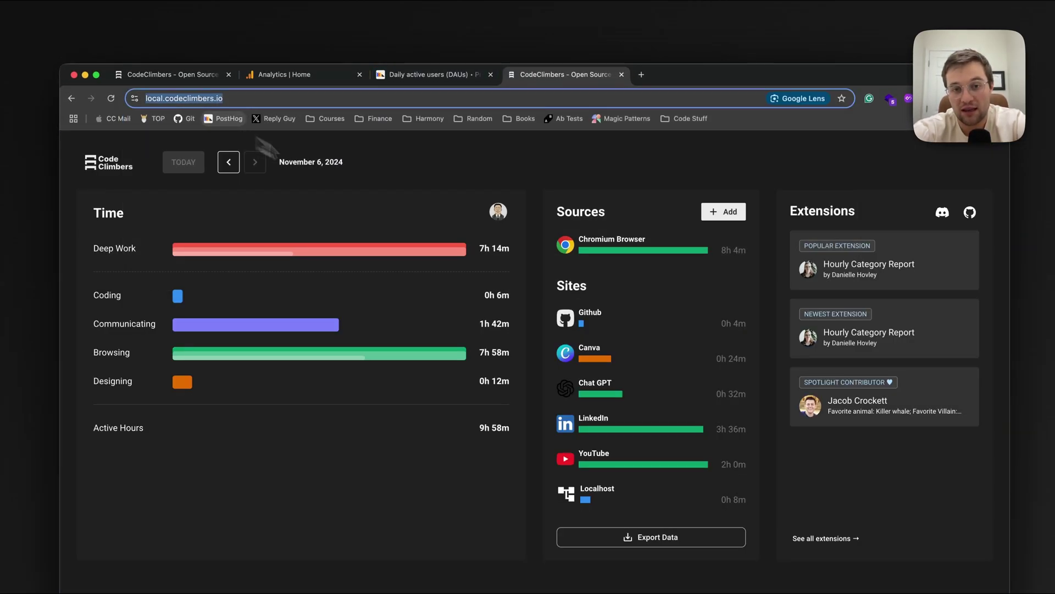
Step: Check the organization and project lists, then open App Dashboard from the Dashboards list
left_click(434, 78)
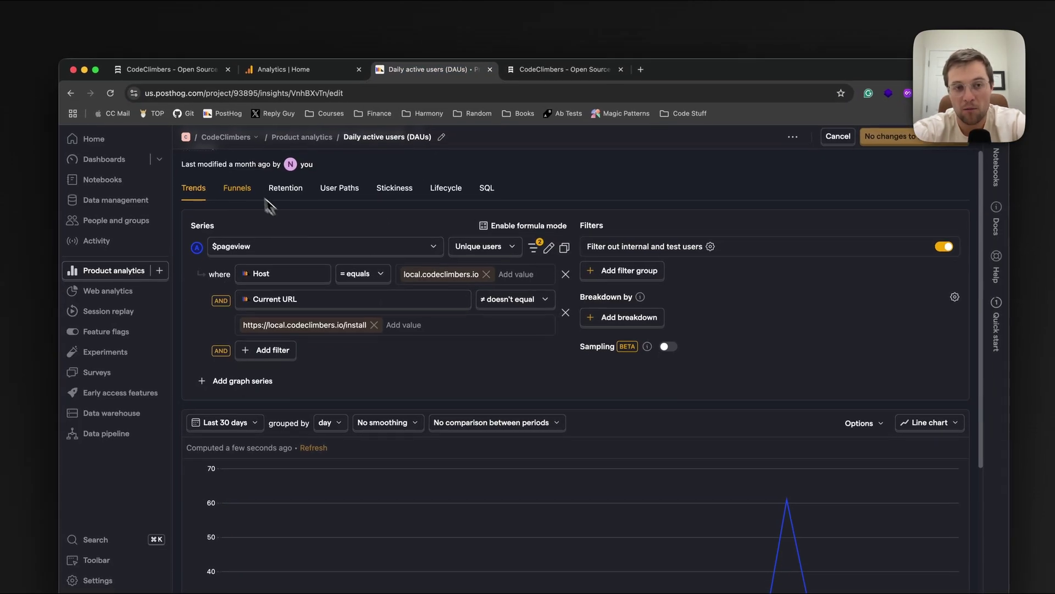
scroll(266, 203, "up", 2)
left_click(196, 133)
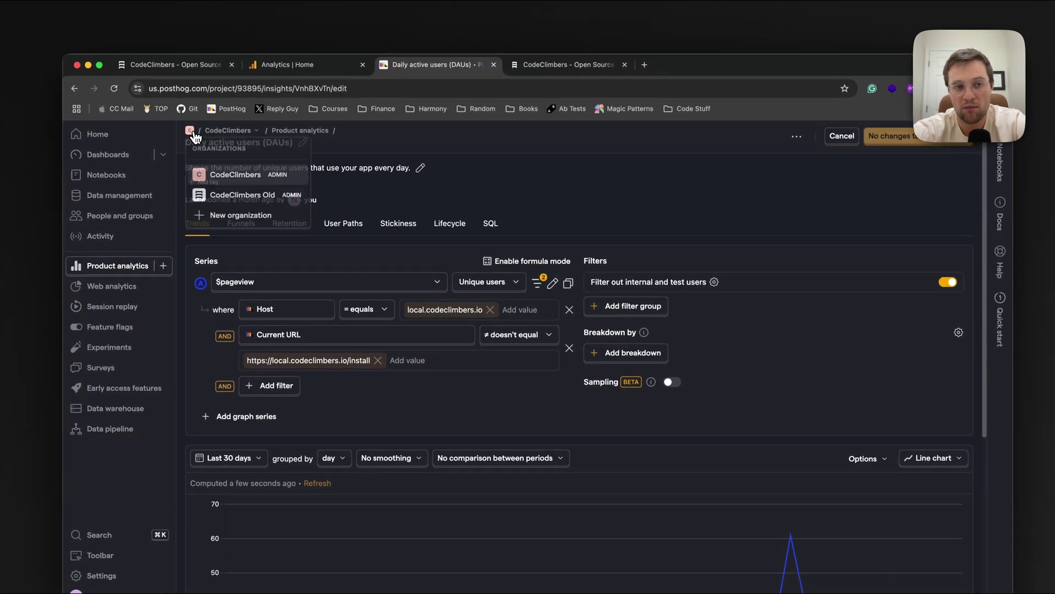
left_click(218, 134)
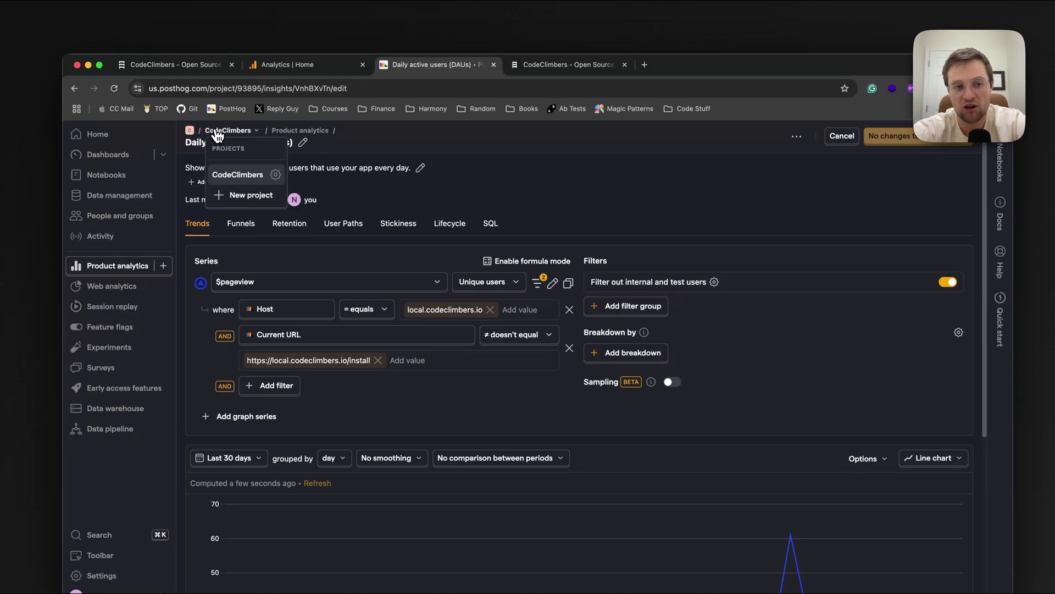
left_click(134, 265)
left_click(110, 154)
left_click(248, 245)
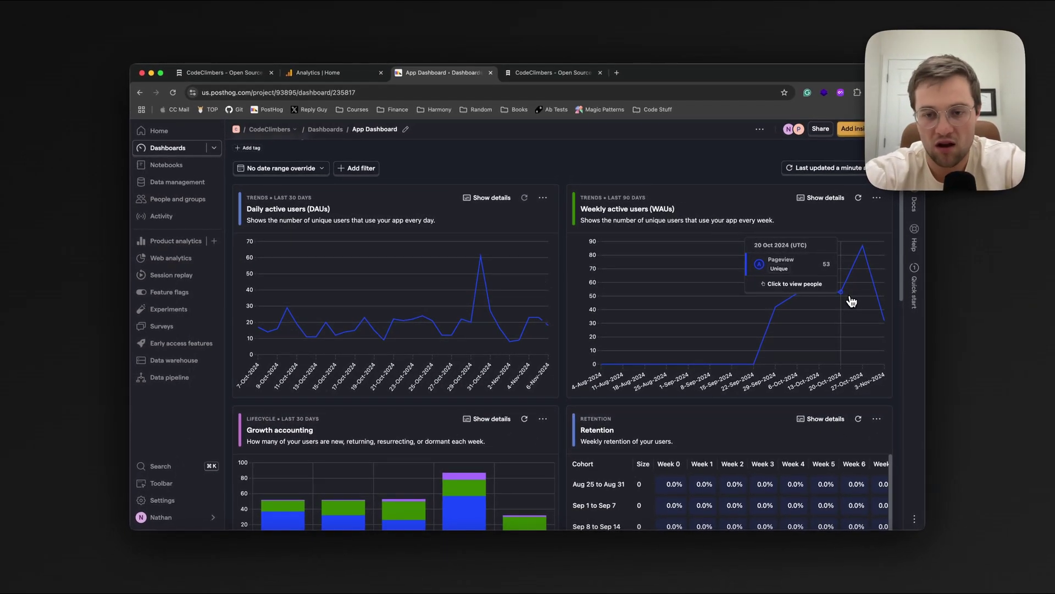
scroll(908, 314, "down", 1)
scroll(852, 301, "down", 1)
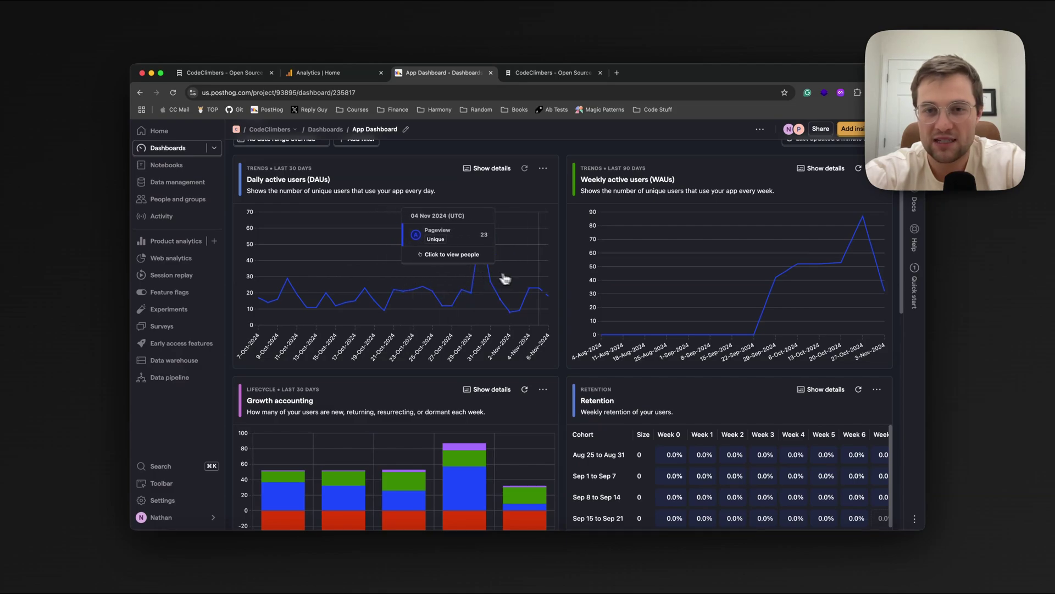
scroll(769, 293, "up", 2)
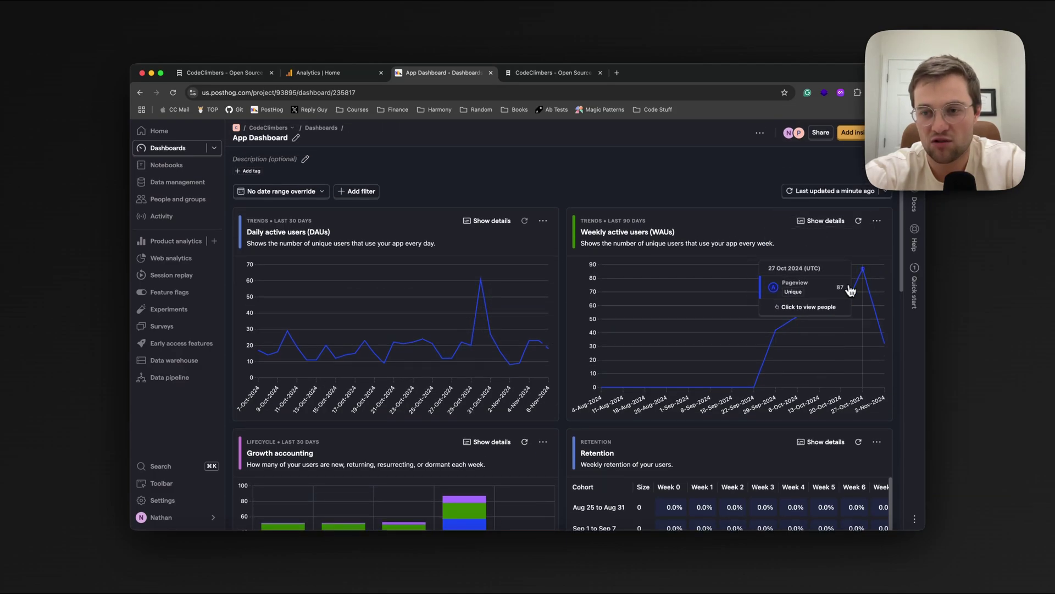
scroll(832, 304, "down", 1)
scroll(833, 304, "down", 2)
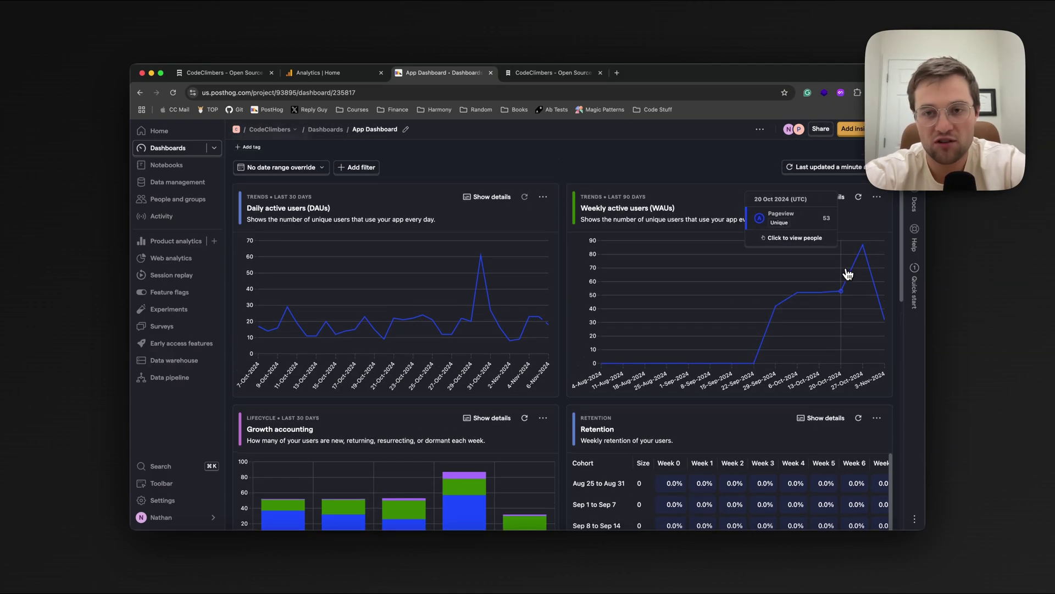
scroll(847, 272, "down", 5)
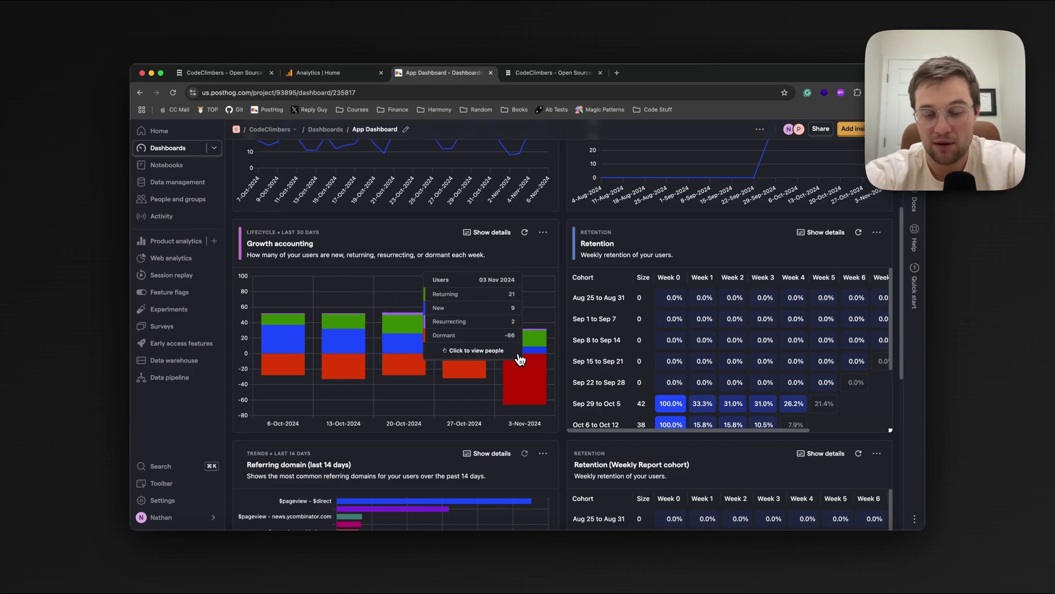
Step: Show and hide the Retention tile's query details, then open its more-actions menu
scroll(659, 358, "down", 3)
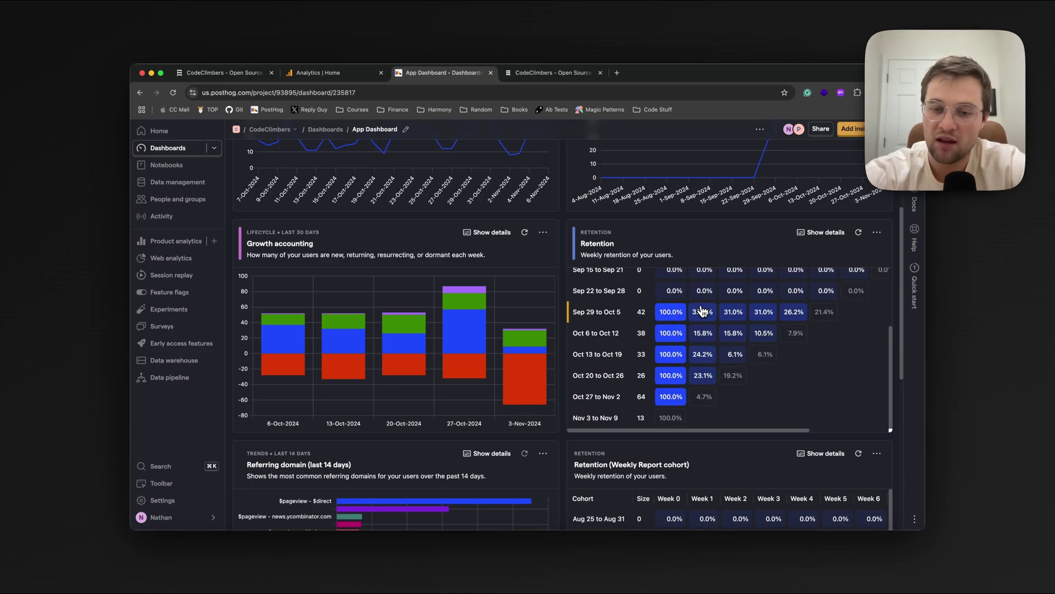
scroll(702, 311, "up", 2)
scroll(702, 311, "down", 2)
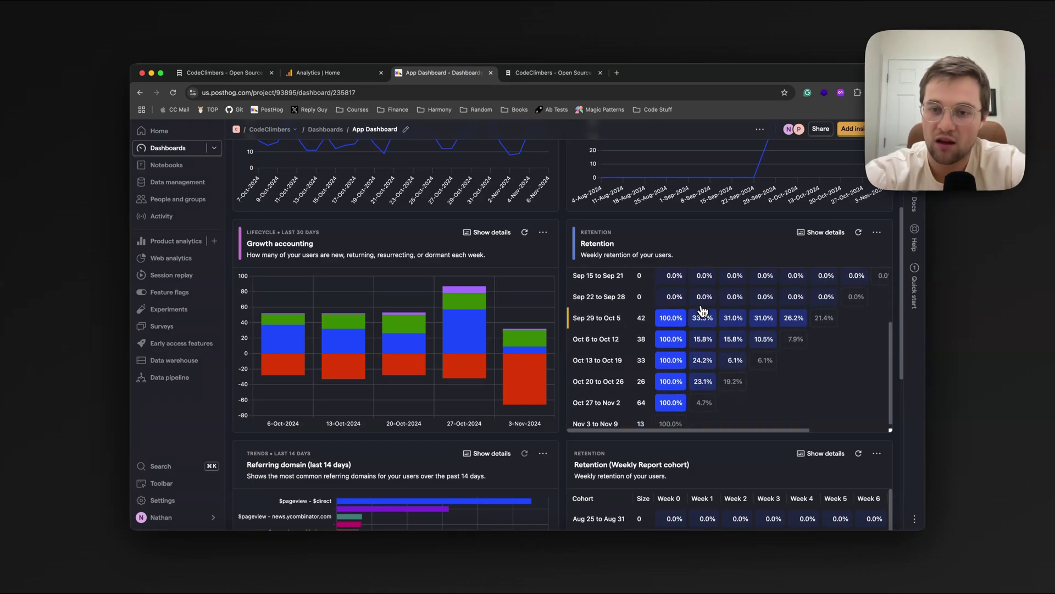
scroll(702, 310, "down", 3)
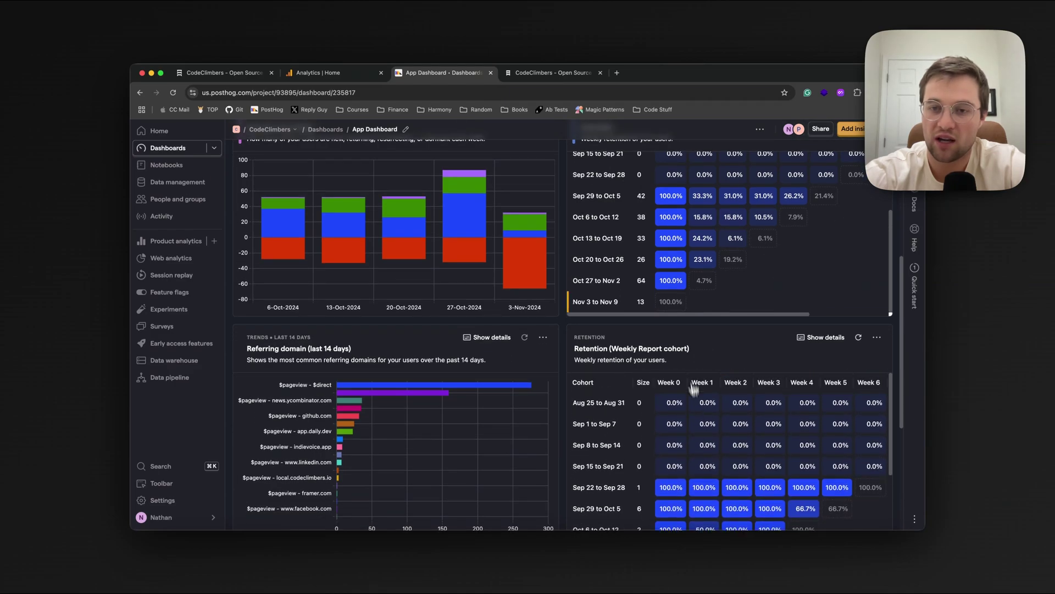
scroll(670, 300, "up", 5)
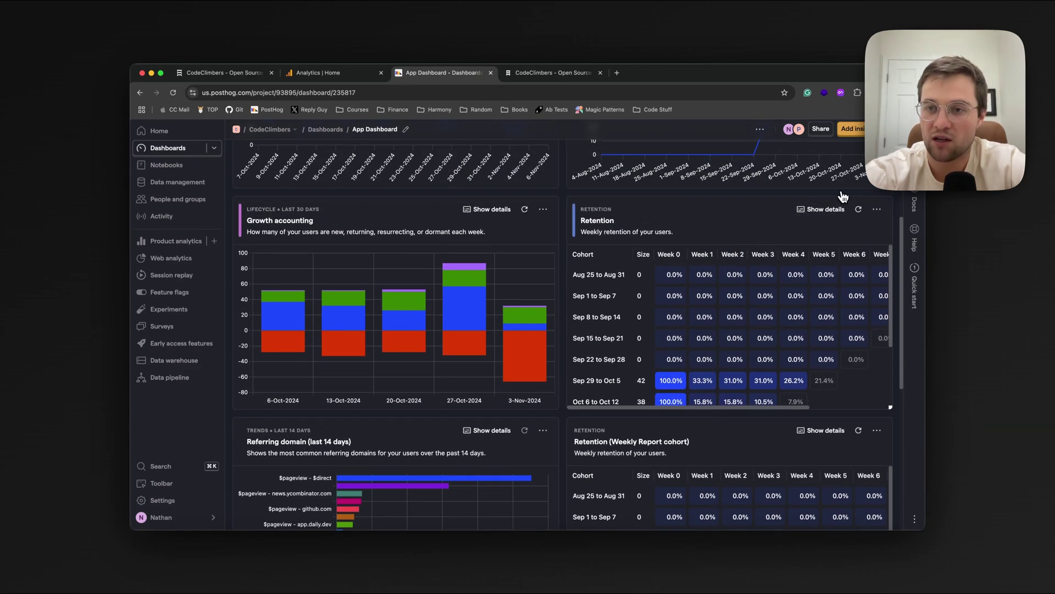
scroll(843, 197, "up", 3)
left_click(825, 311)
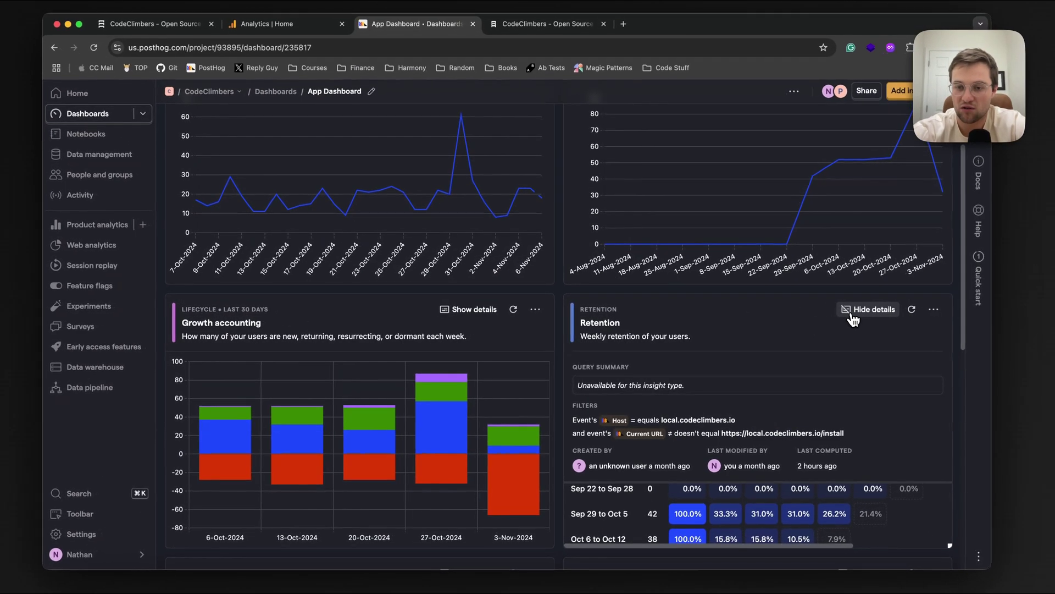
left_click(854, 311)
scroll(866, 360, "down", 1)
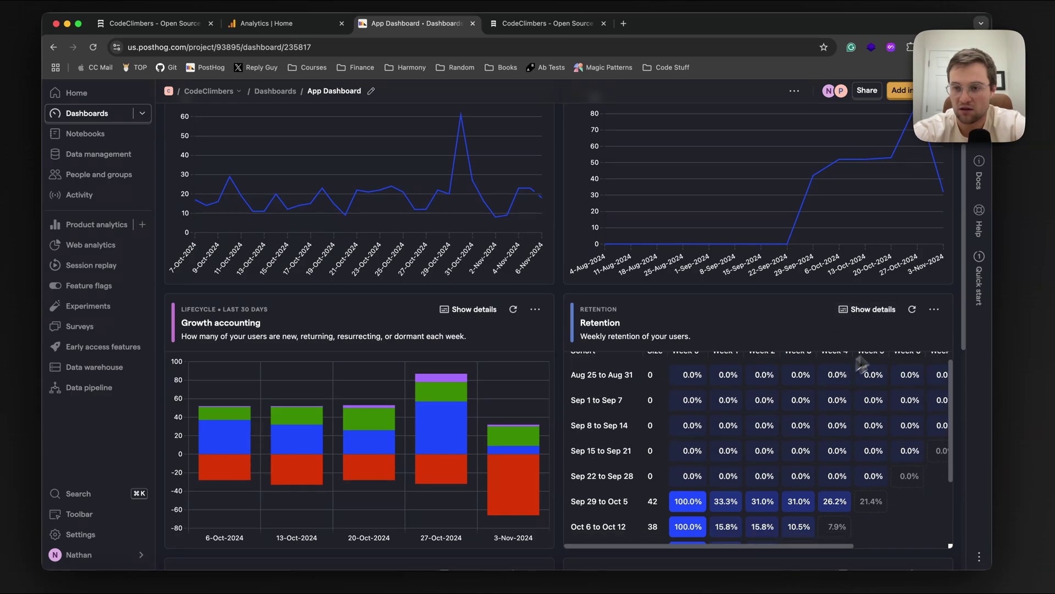
left_click(934, 309)
Step: View the Retention insight's chart and cohort table, then go back to the App Dashboard
left_click(902, 334)
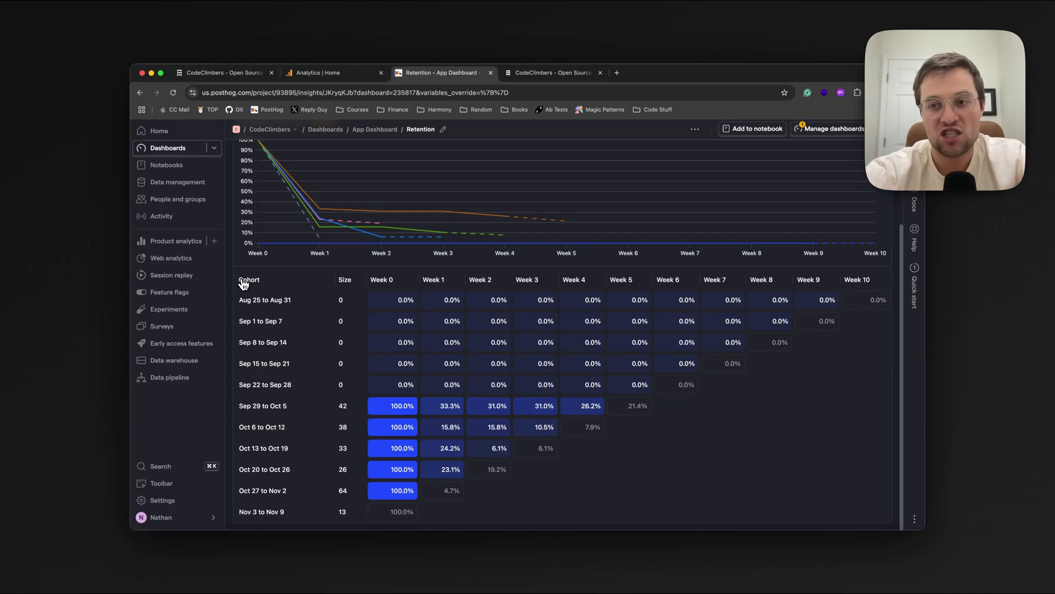
scroll(243, 284, "up", 5)
left_click(139, 92)
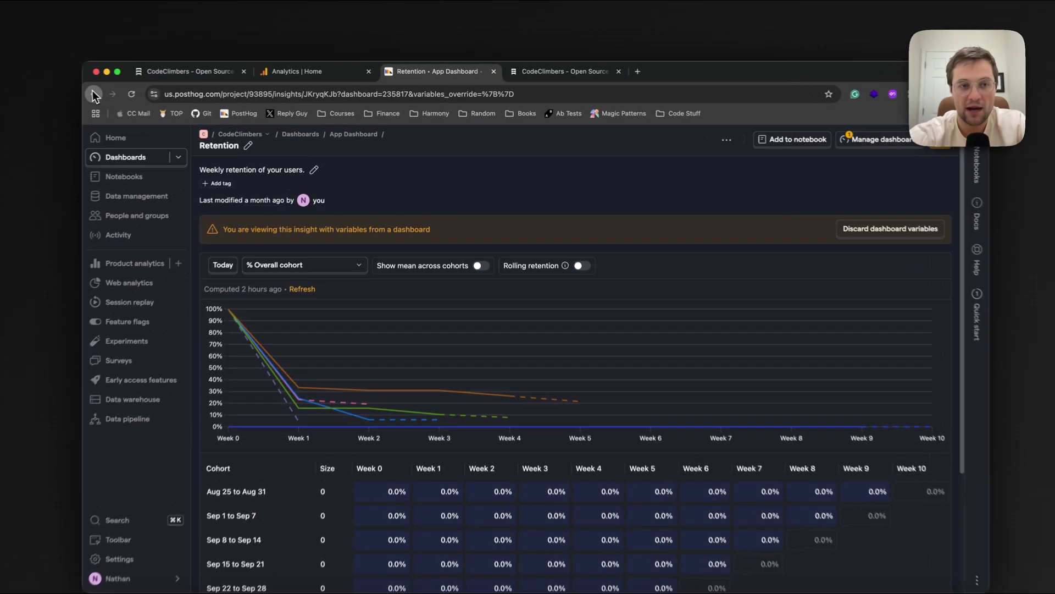
Step: Locate the Retention tile on the App Dashboard and bring up its options menu
mouse_move(482, 347)
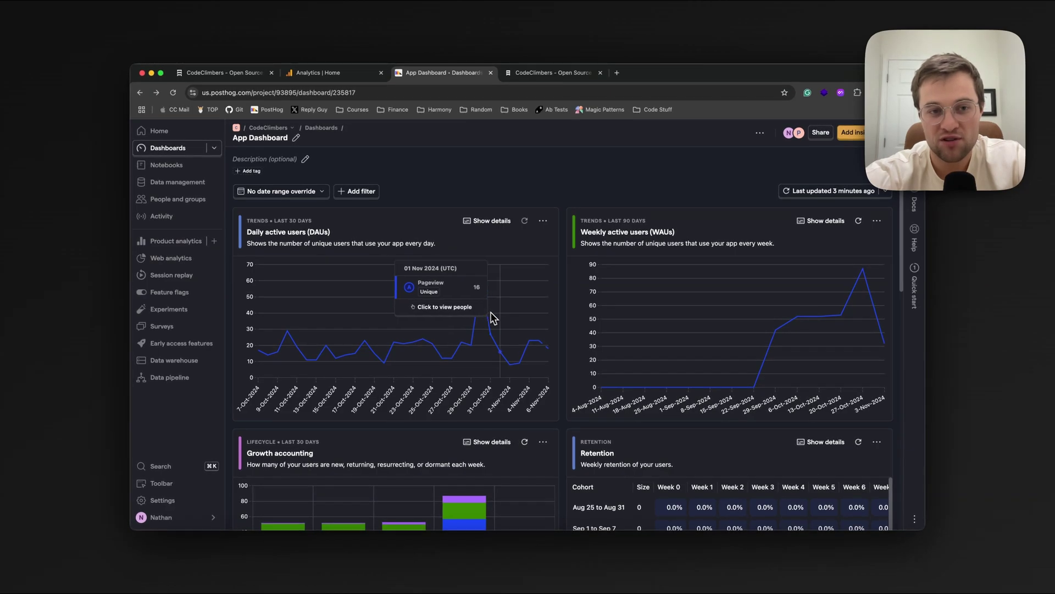
mouse_move(857, 326)
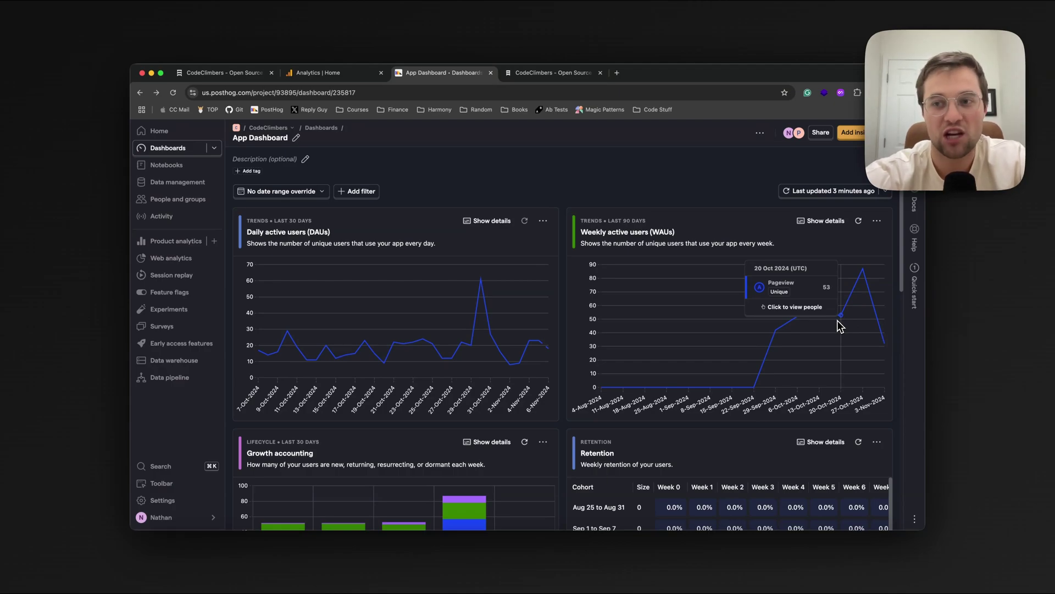
scroll(839, 325, "down", 10)
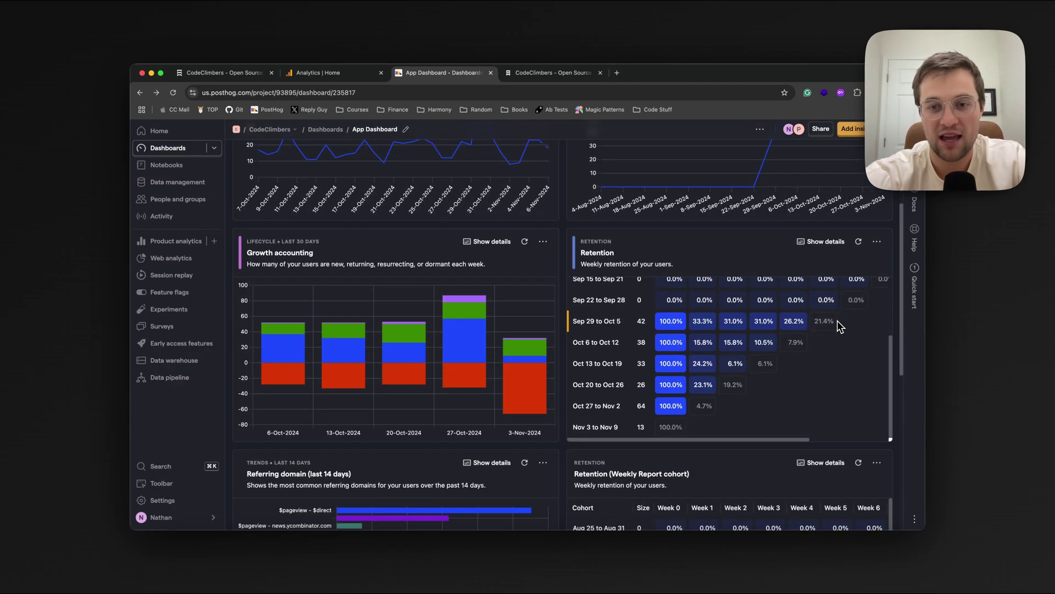
scroll(838, 326, "down", 3)
scroll(838, 325, "up", 8)
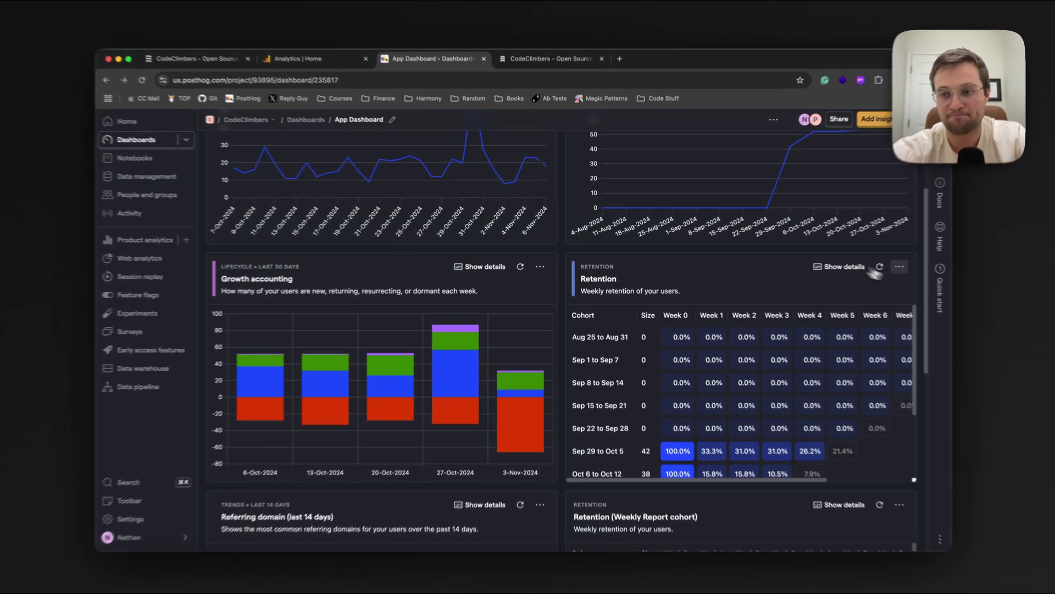
left_click(877, 266)
left_click(863, 311)
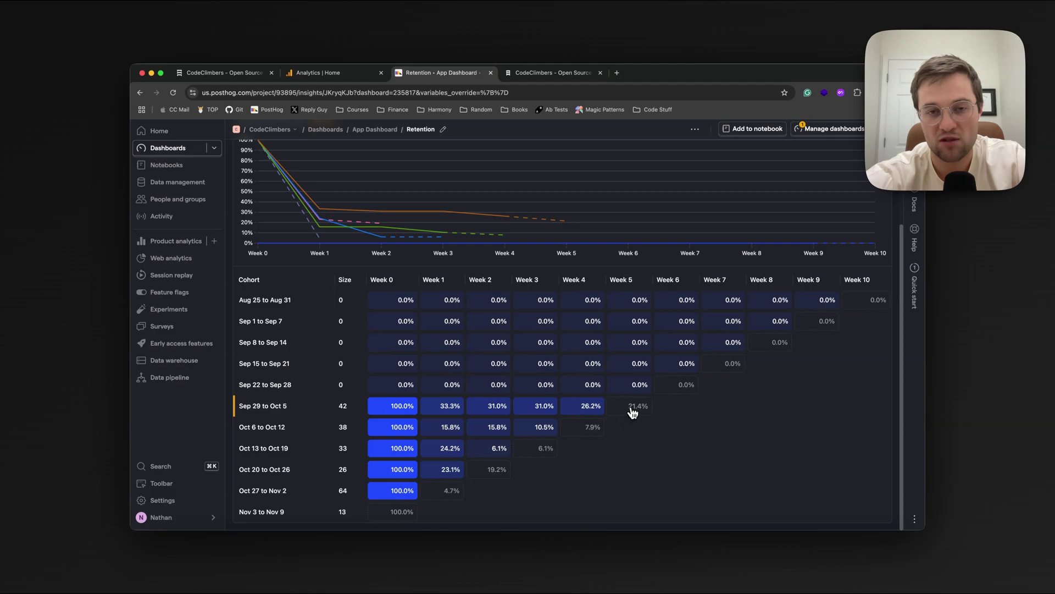
Step: Scroll the Retention insight to review the Sep 29–Oct 5 cohort of 42 users
scroll(634, 412, "up", 4)
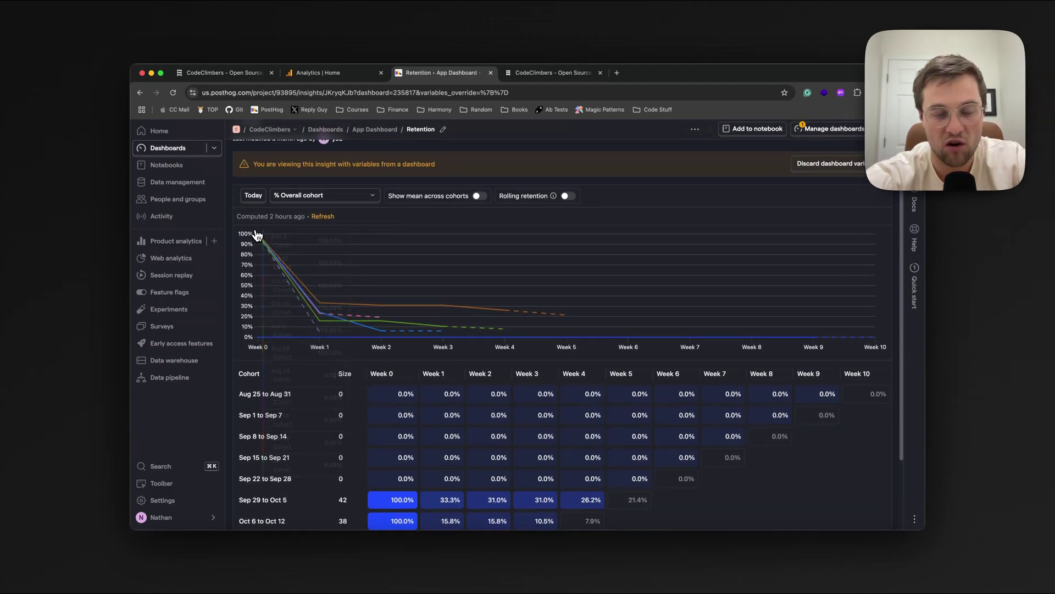
mouse_move(263, 242)
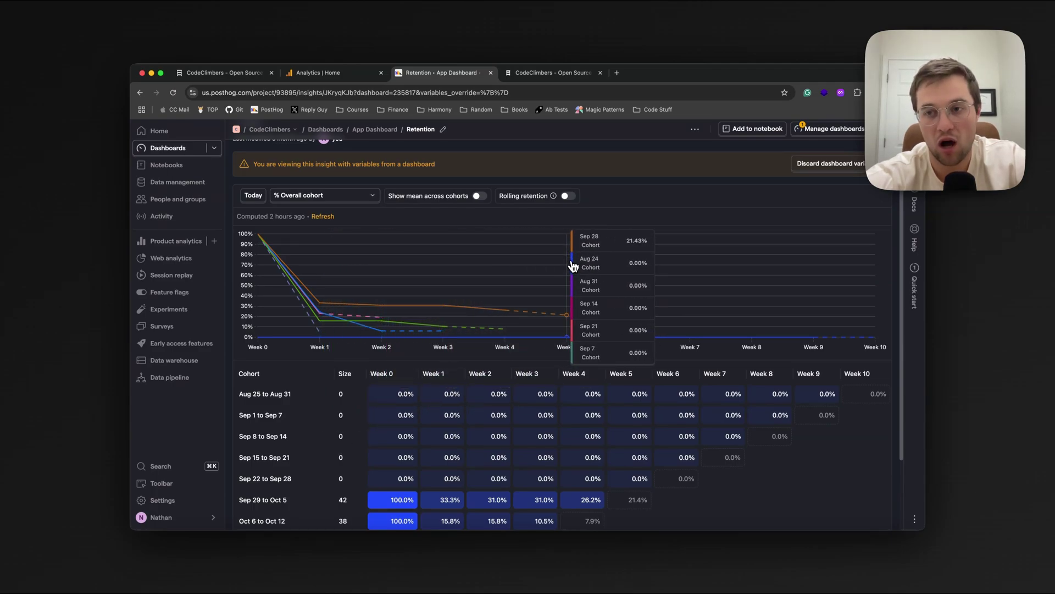
scroll(679, 306, "down", 3)
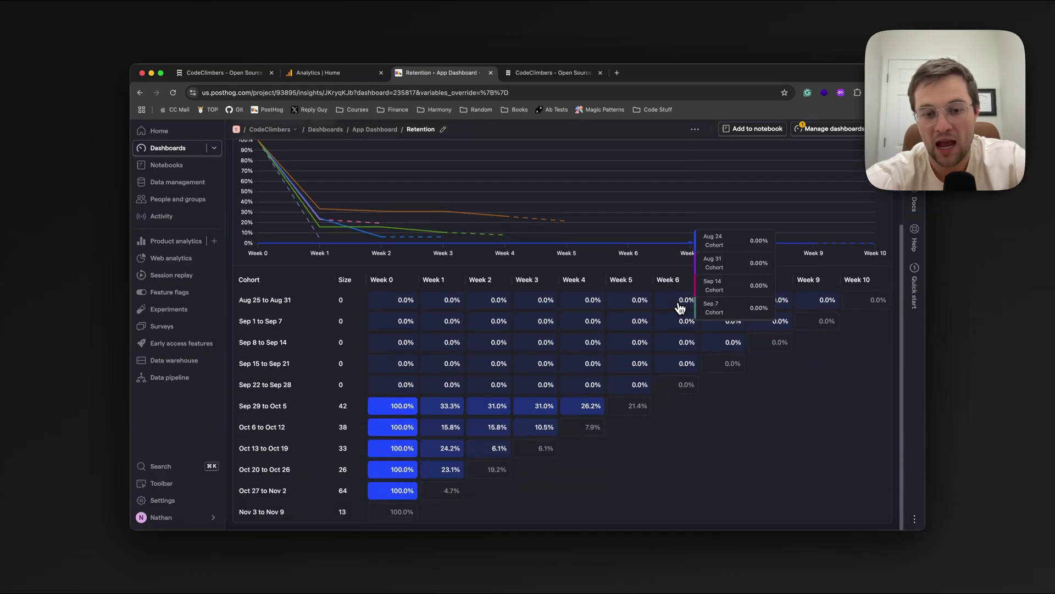
scroll(398, 471, "up", 1)
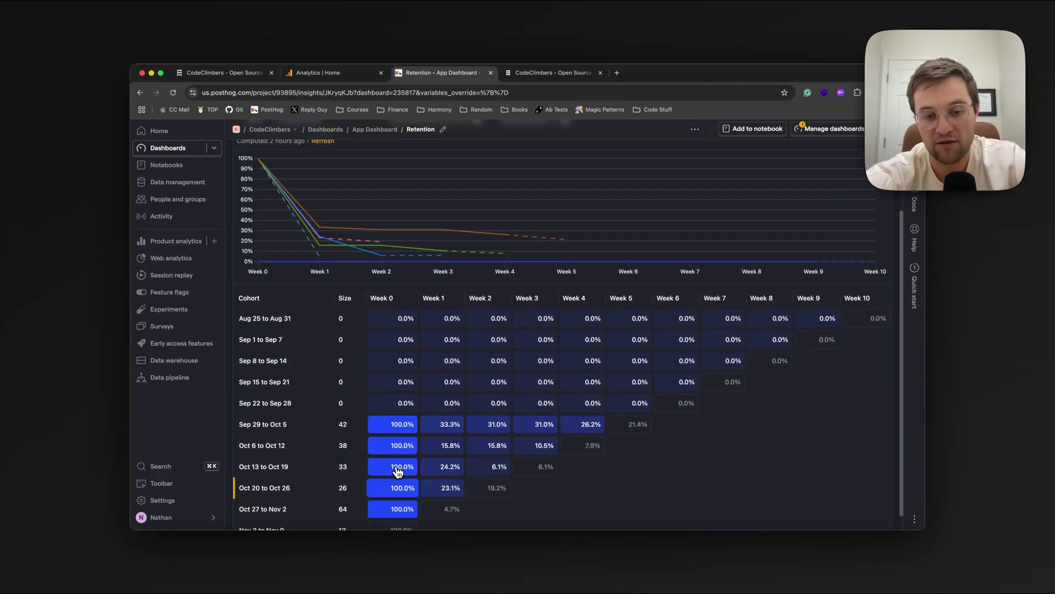
scroll(398, 472, "up", 5)
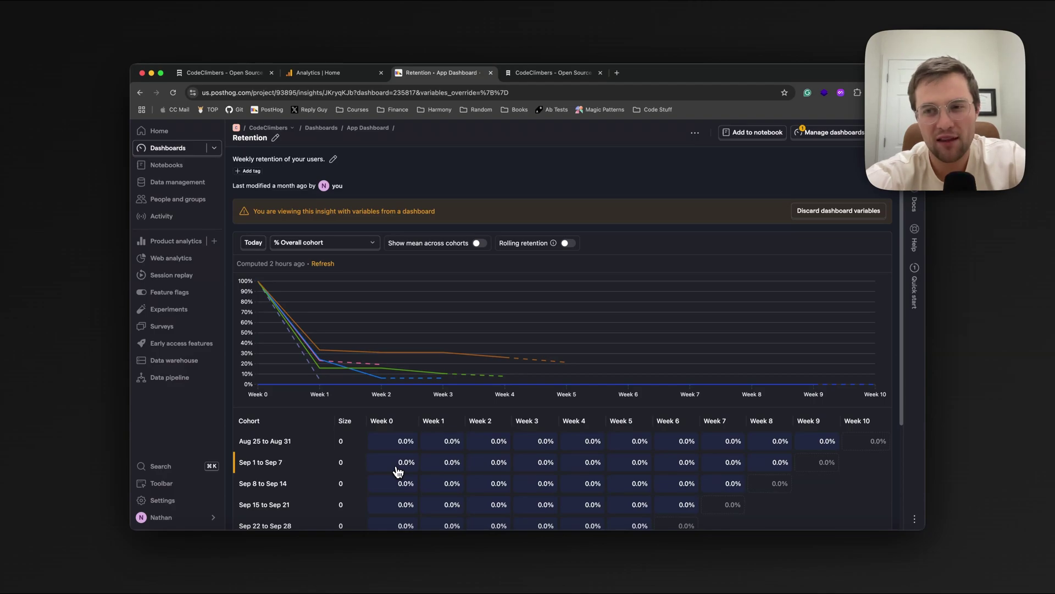
scroll(398, 471, "down", 6)
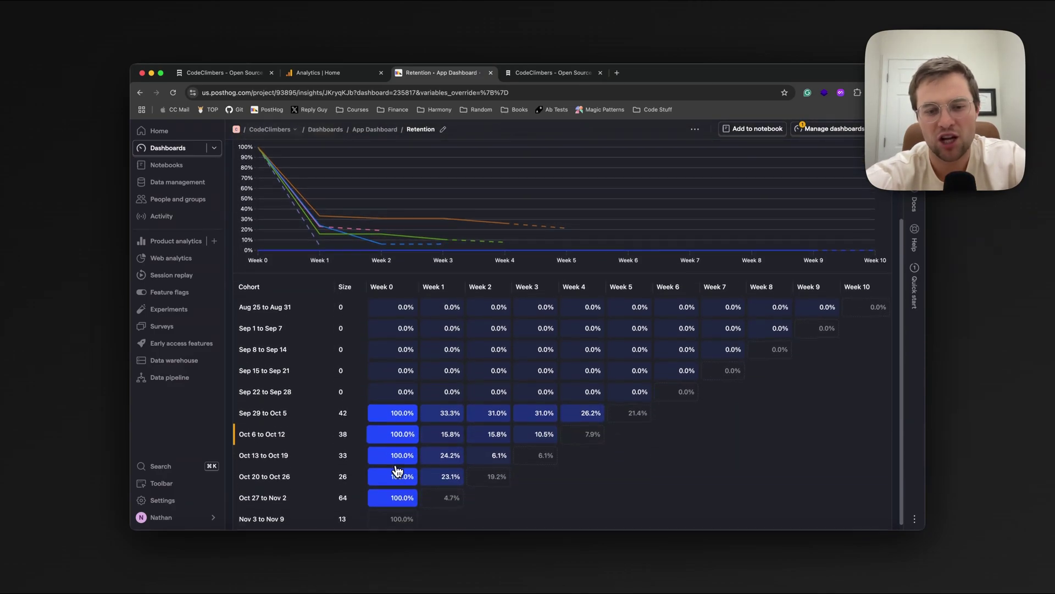
mouse_move(396, 513)
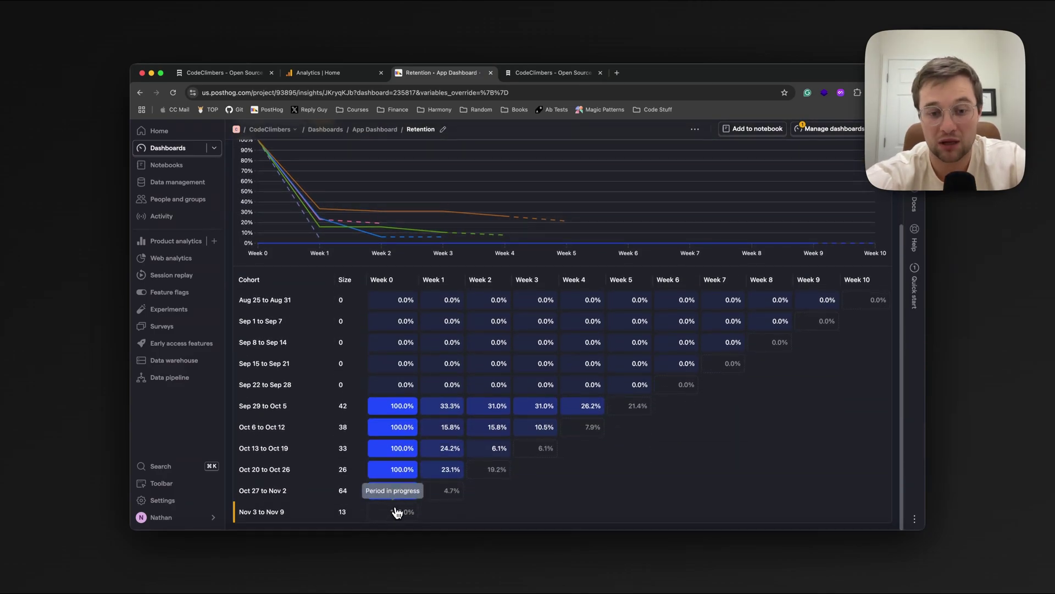
scroll(405, 370, "up", 5)
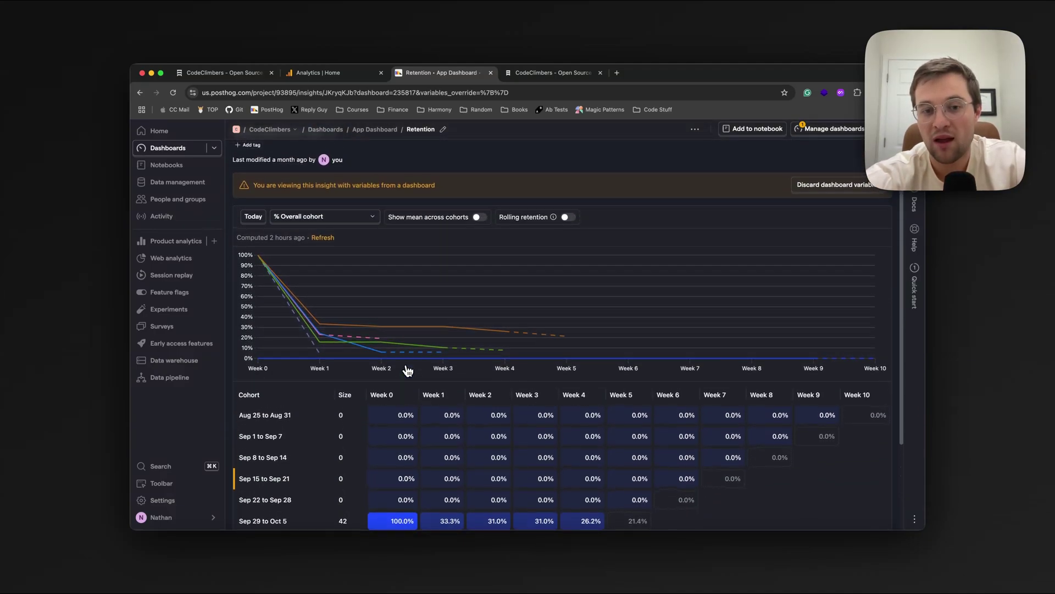
mouse_move(487, 319)
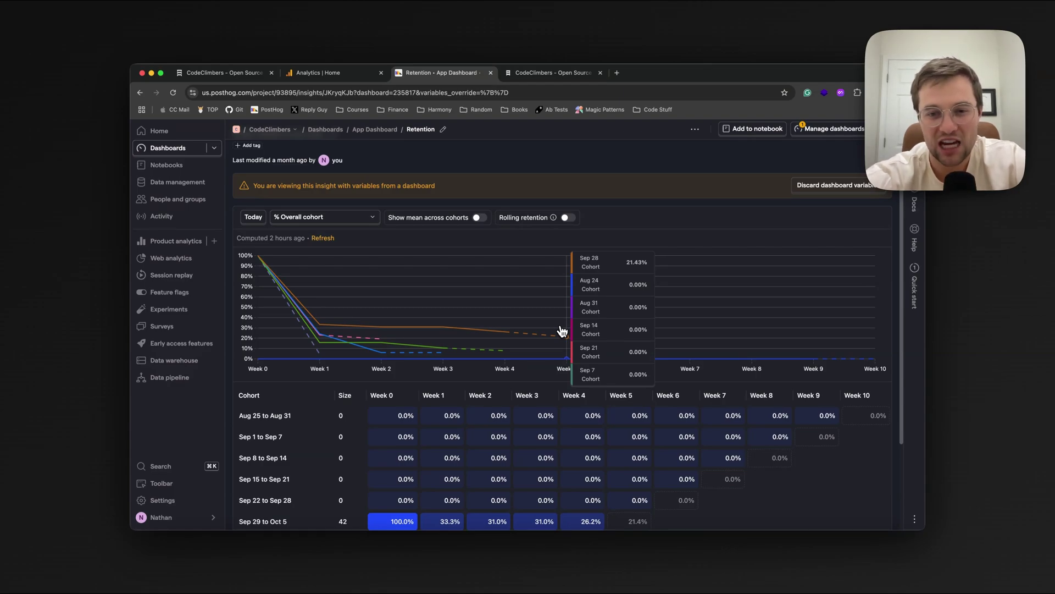
Step: Open the App Dashboard from the Dashboards list and scroll down through its tiles
left_click(324, 130)
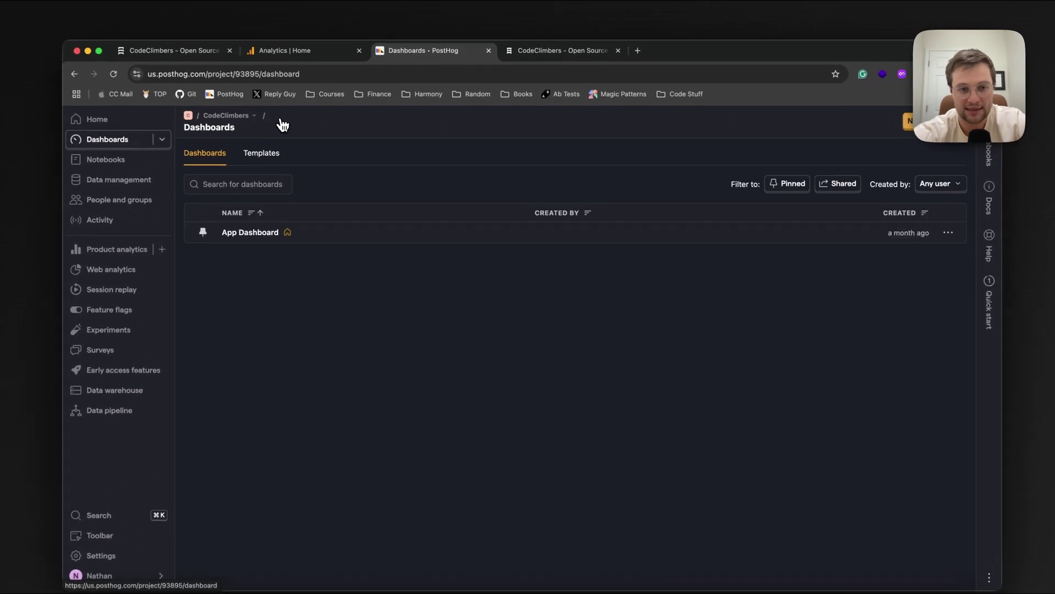
left_click(252, 233)
scroll(519, 348, "down", 6)
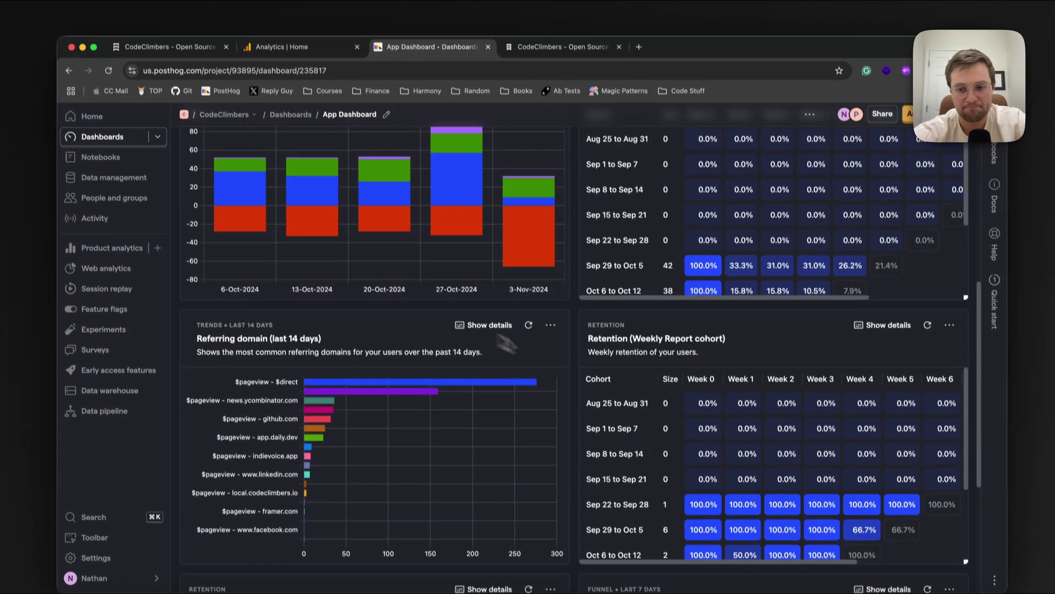
scroll(686, 455, "down", 5)
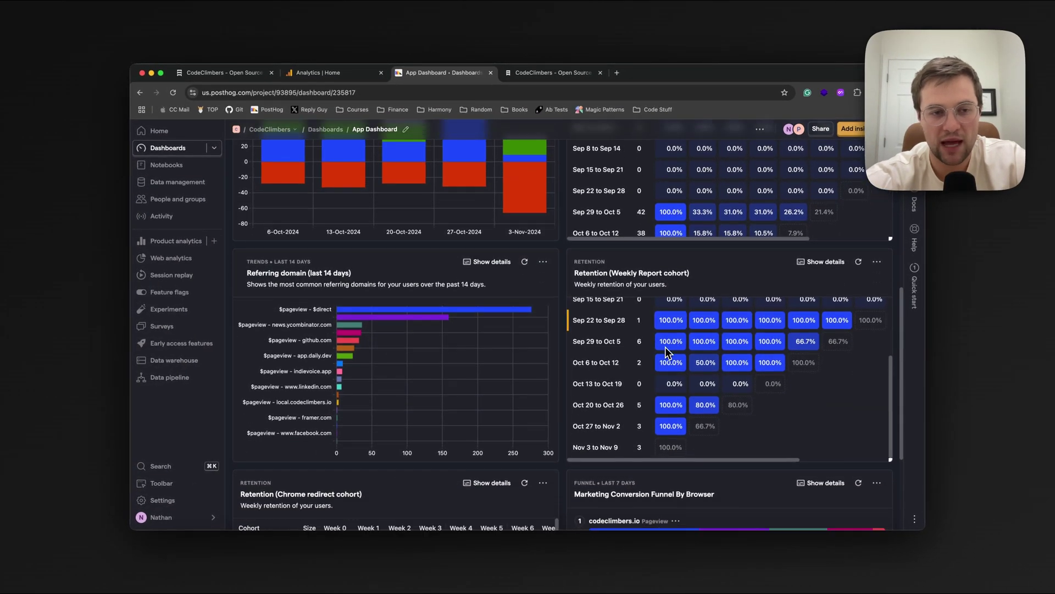
scroll(666, 351, "down", 2)
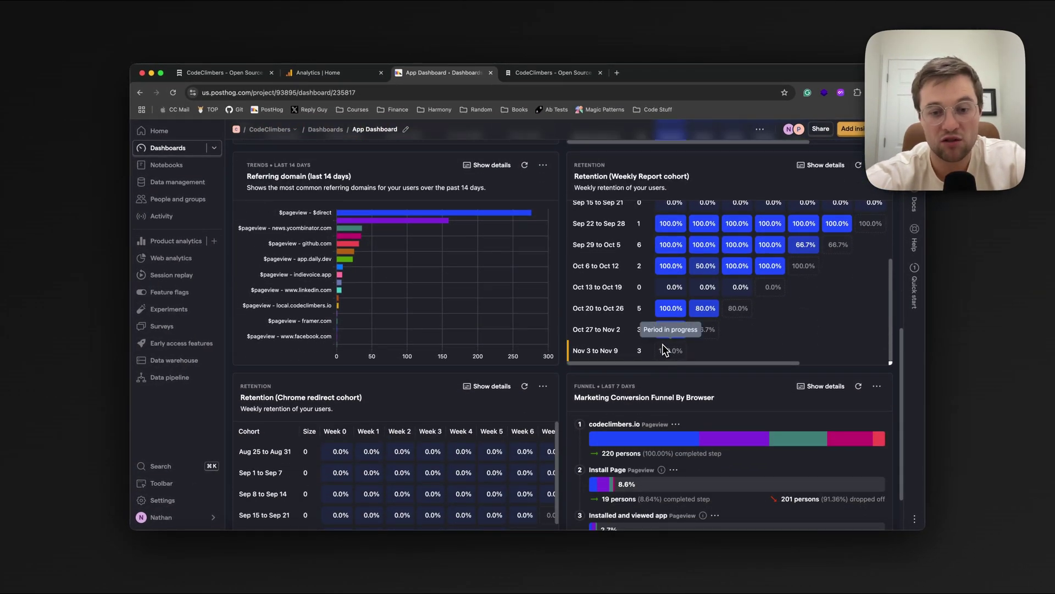
scroll(662, 344, "down", 2)
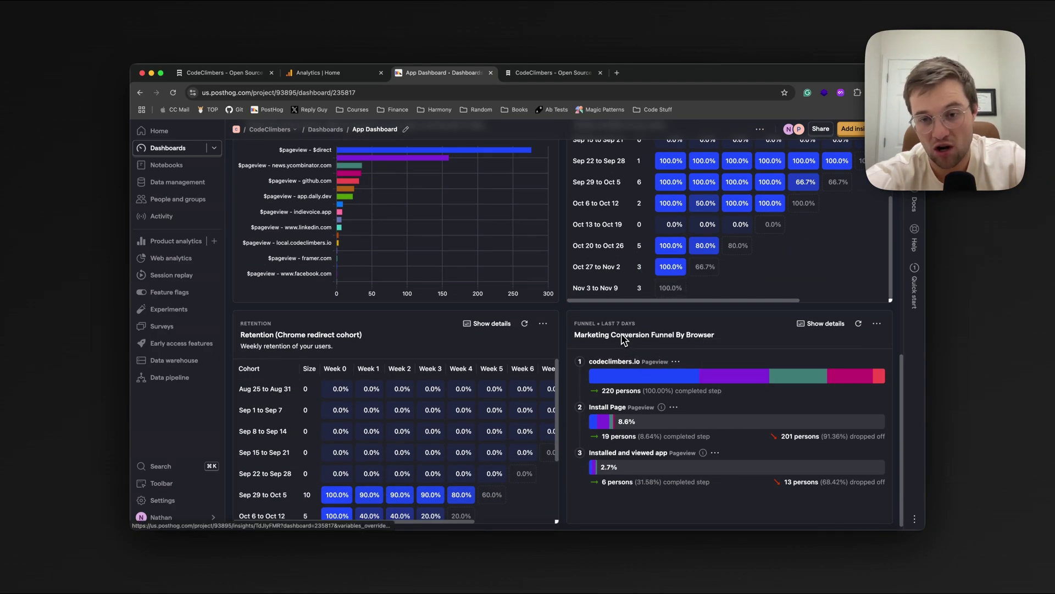
scroll(677, 348, "down", 1)
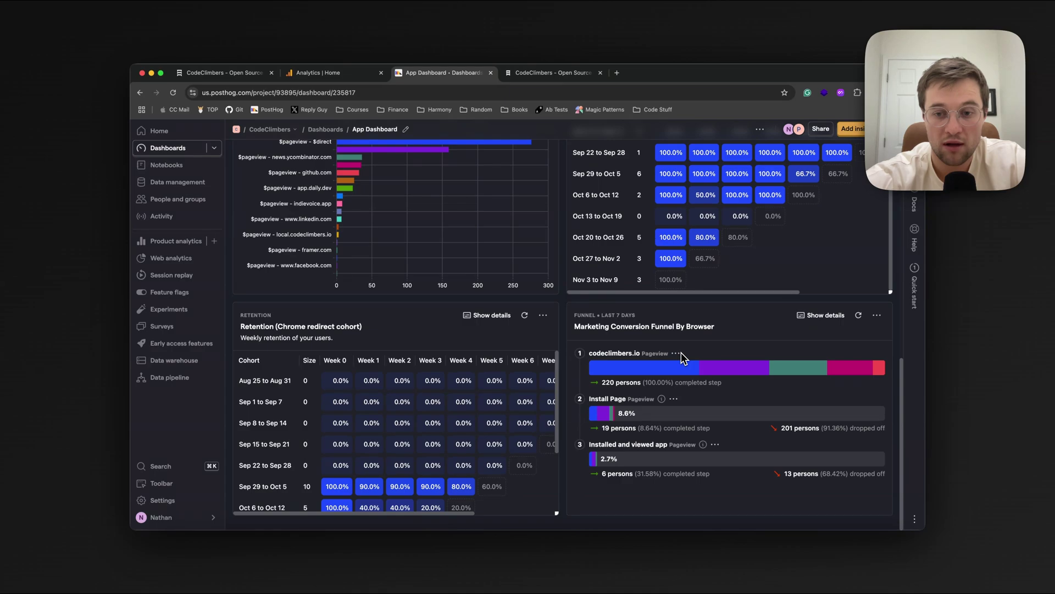
Step: Inspect the growth accounting, retention and funnel tiles, then return to the DAU chart at top
mouse_move(679, 361)
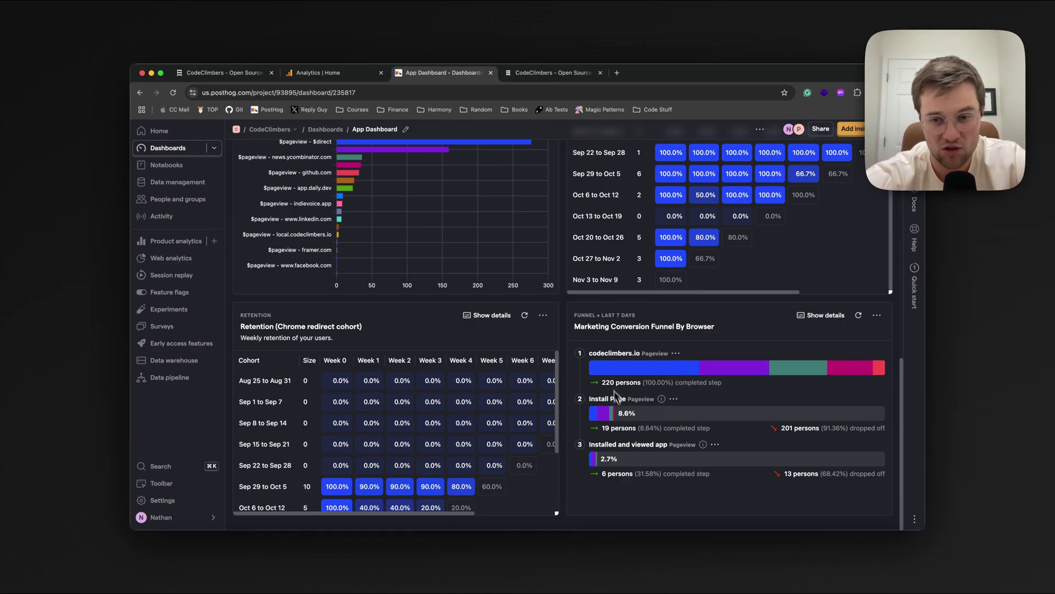
mouse_move(616, 406)
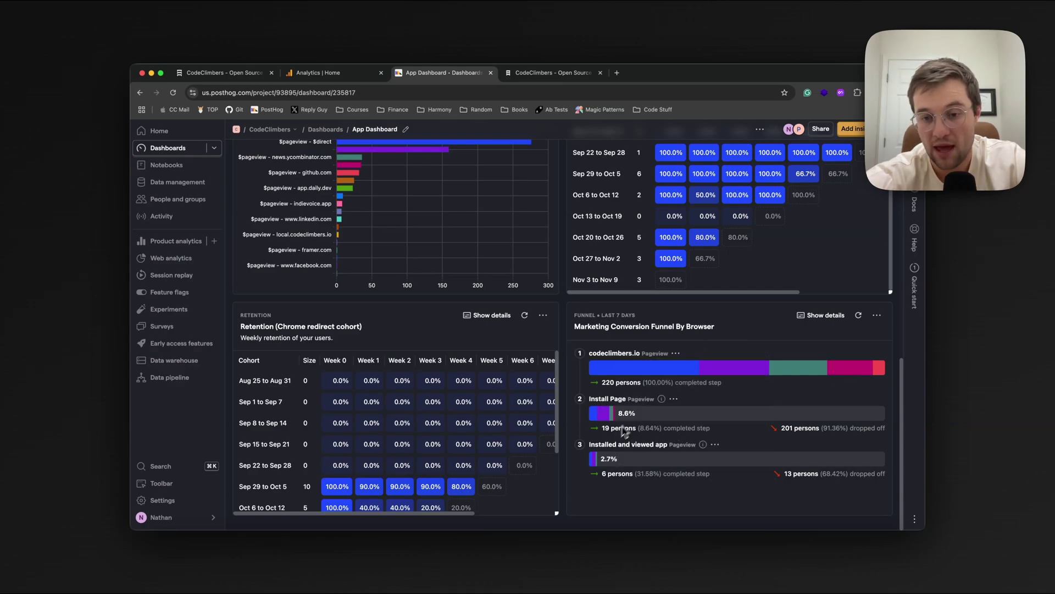
mouse_move(653, 389)
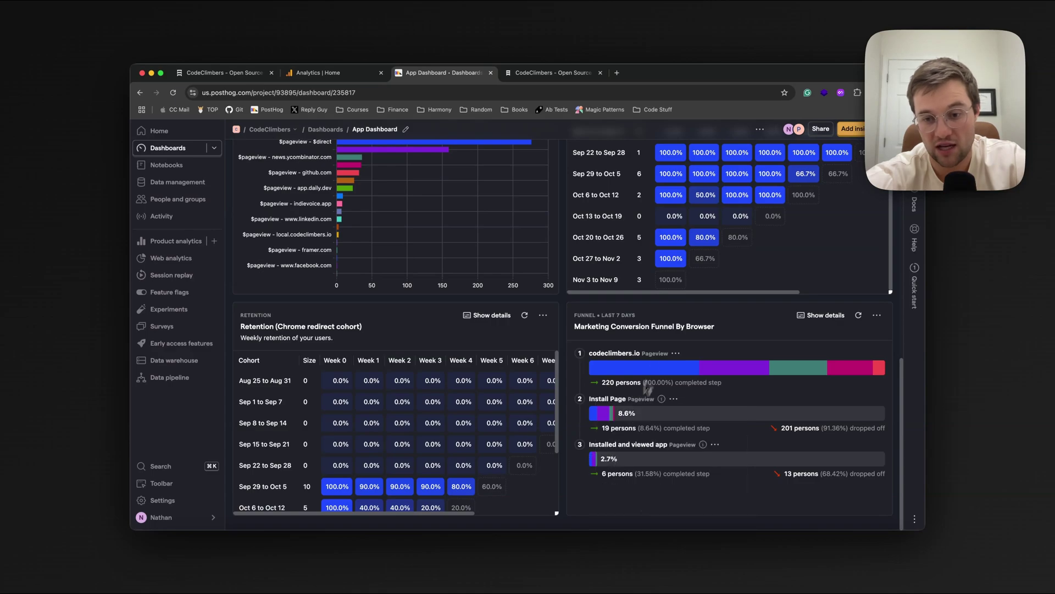
scroll(477, 472, "down", 3)
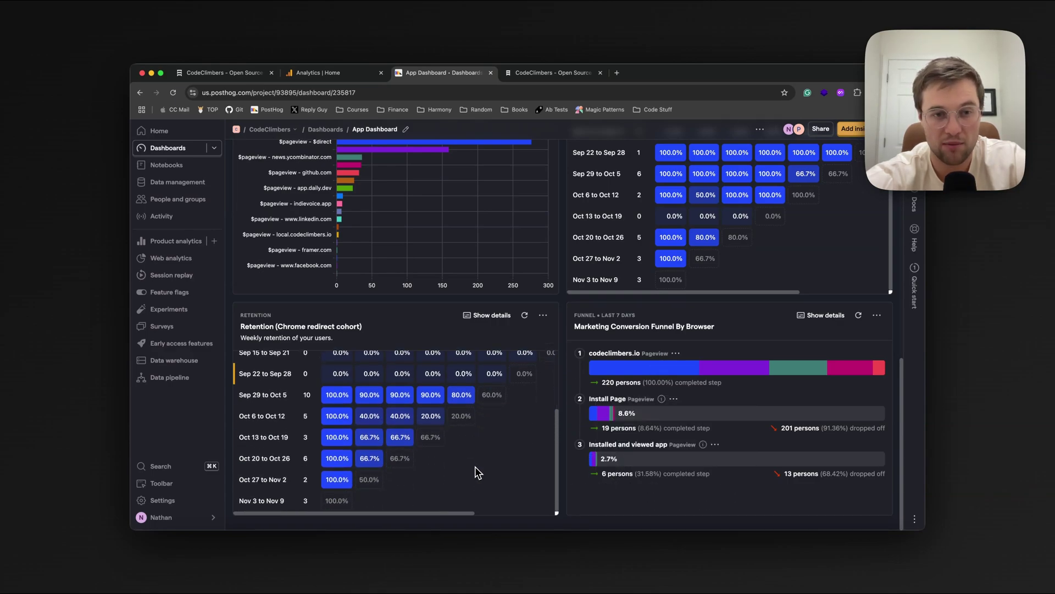
scroll(476, 471, "up", 5)
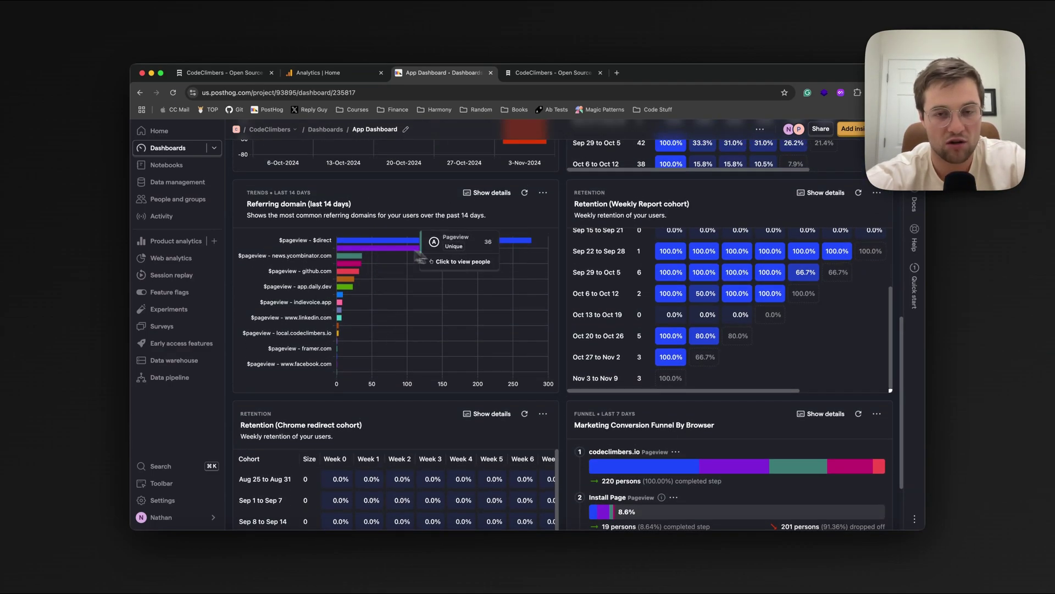
scroll(368, 258, "up", 4)
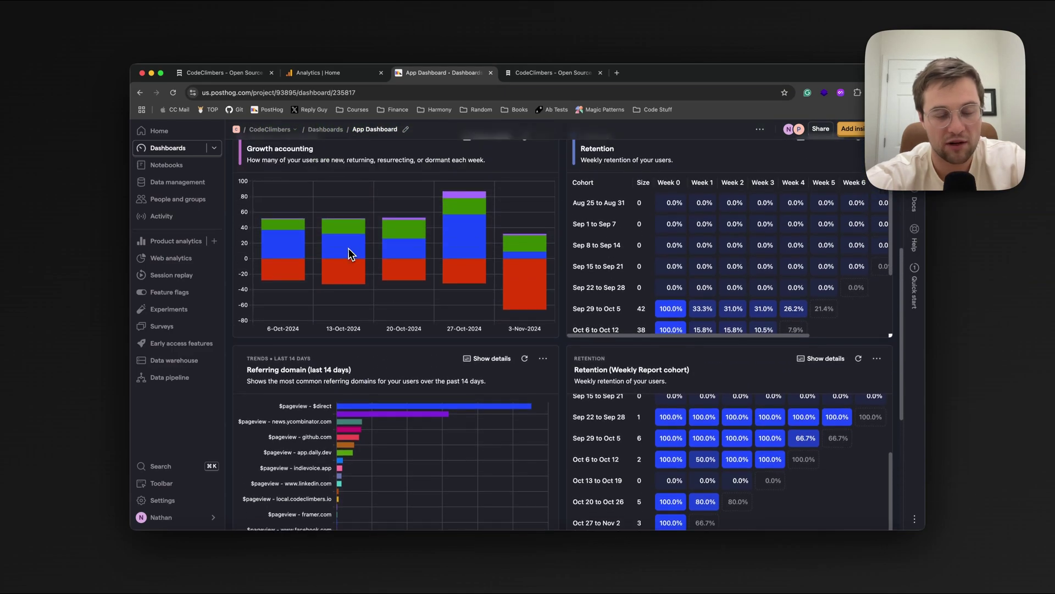
scroll(348, 249, "up", 1)
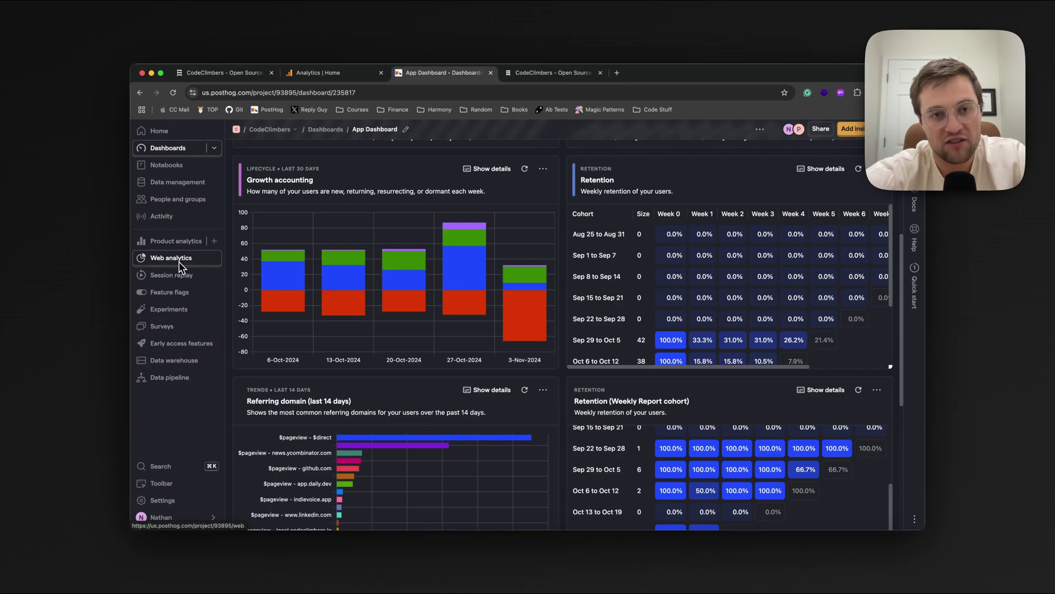
scroll(288, 275, "up", 5)
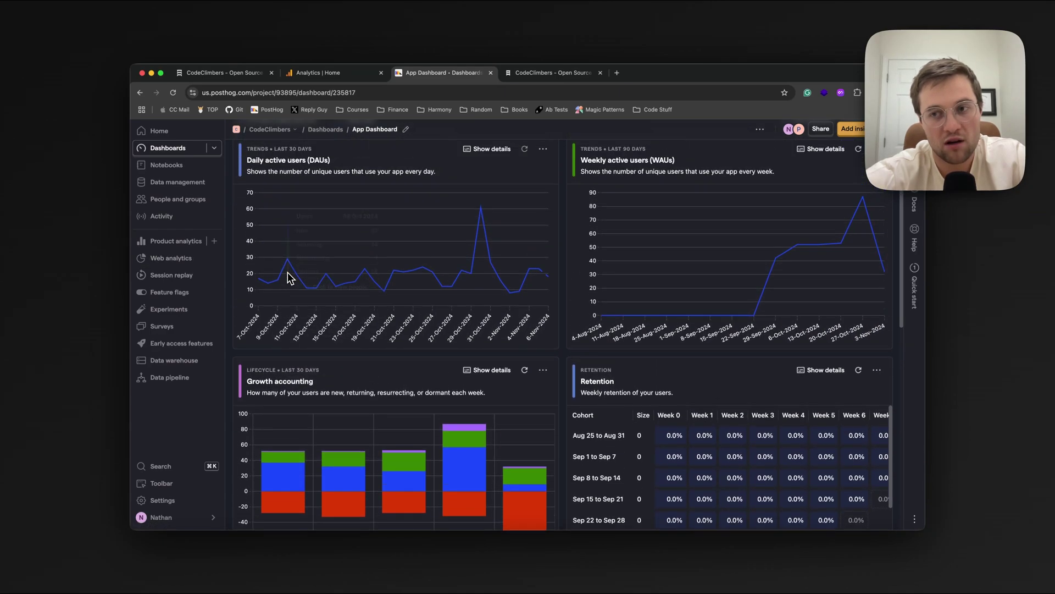
scroll(288, 273, "up", 2)
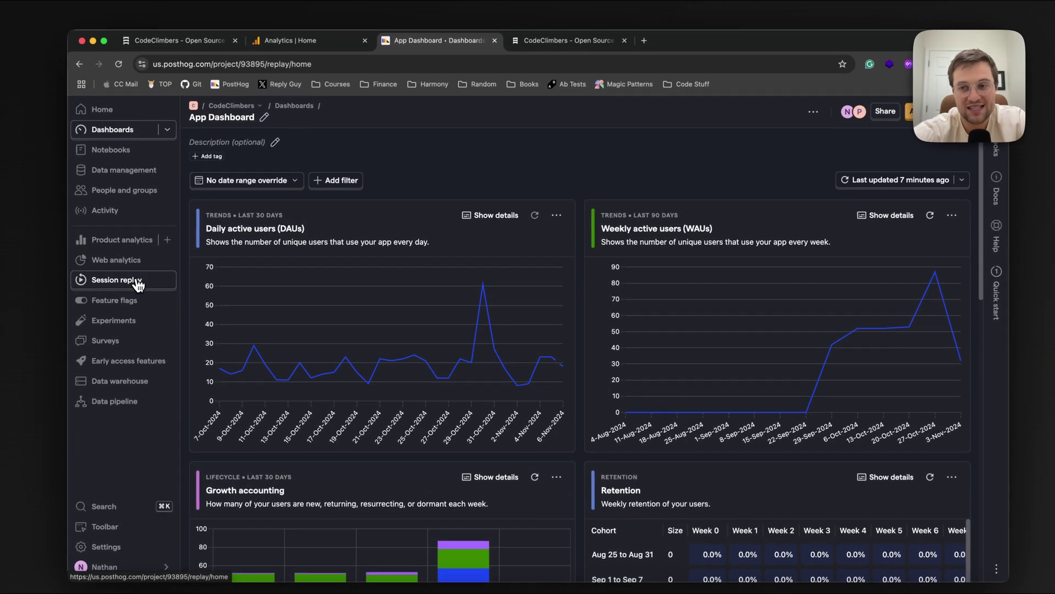
Step: Open Session replay and scroll through the list of 60+ CodeClimbers recordings
left_click(185, 275)
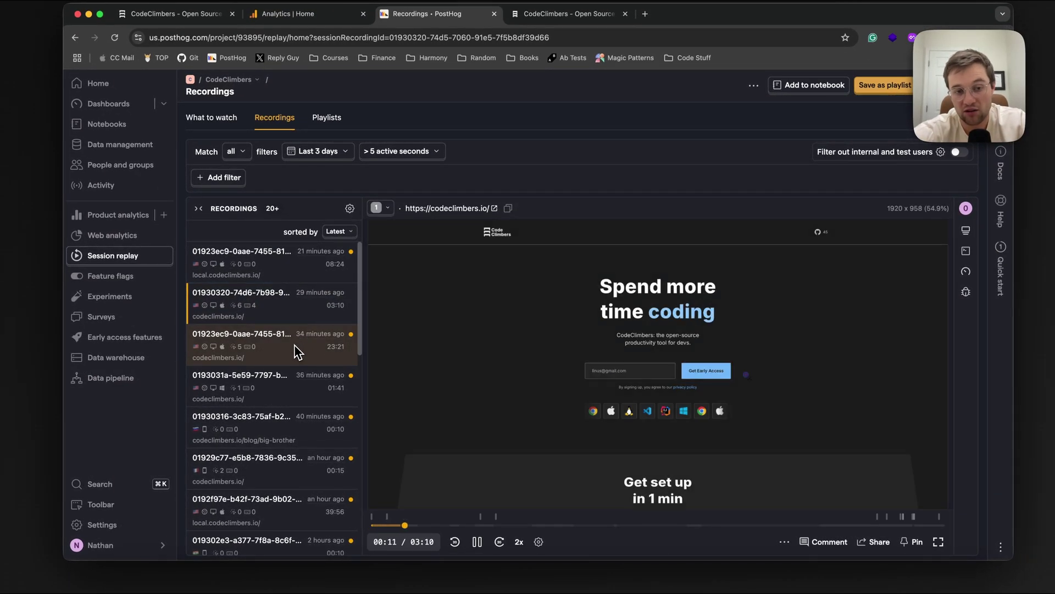
scroll(300, 349, "down", 2)
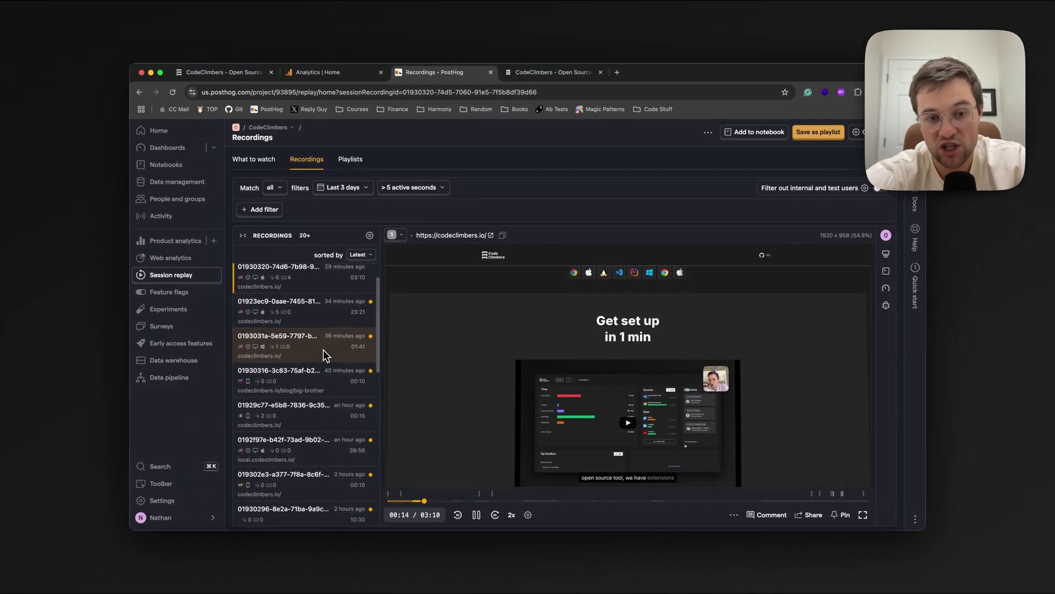
scroll(324, 349, "down", 5)
scroll(323, 350, "down", 5)
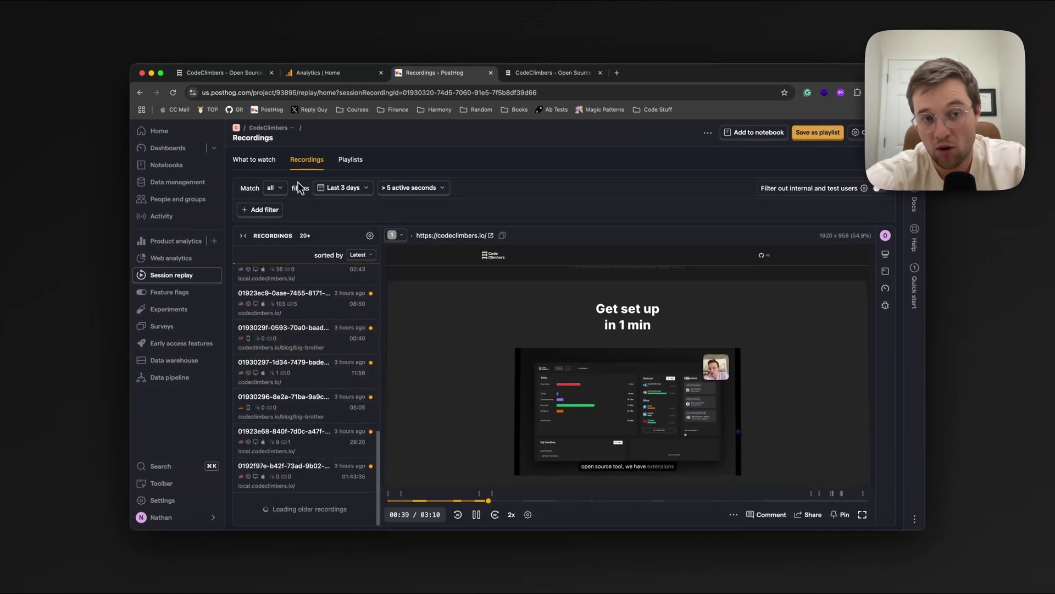
scroll(311, 322, "down", 5)
scroll(311, 326, "down", 3)
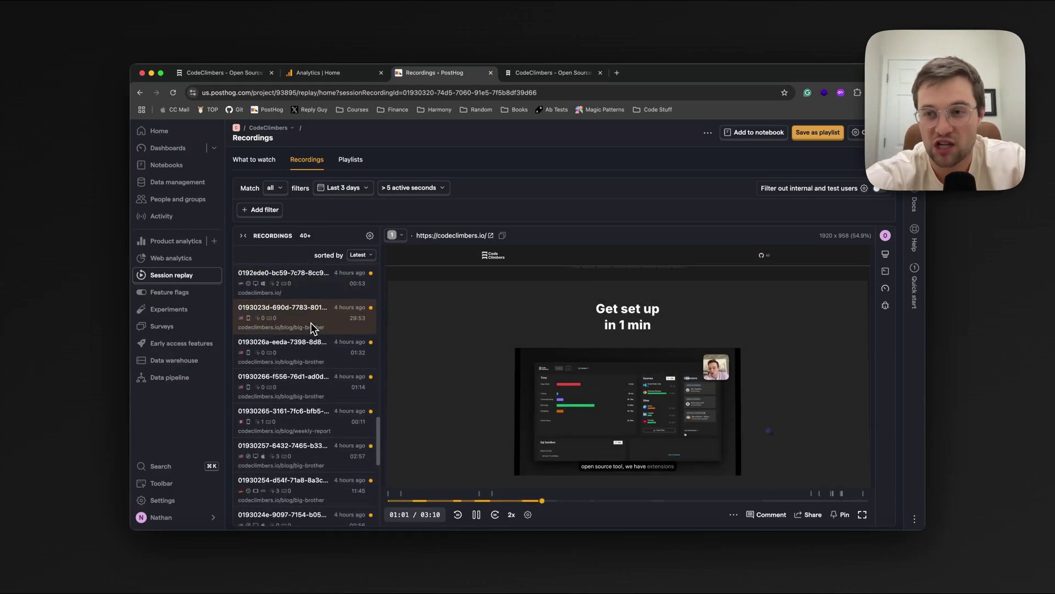
scroll(311, 322, "down", 5)
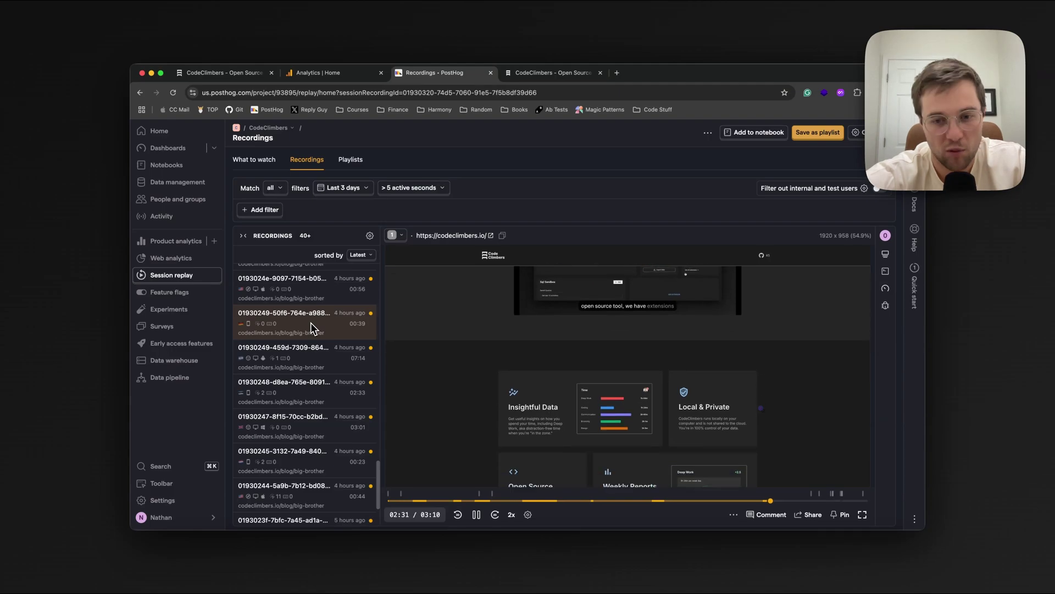
scroll(311, 322, "down", 3)
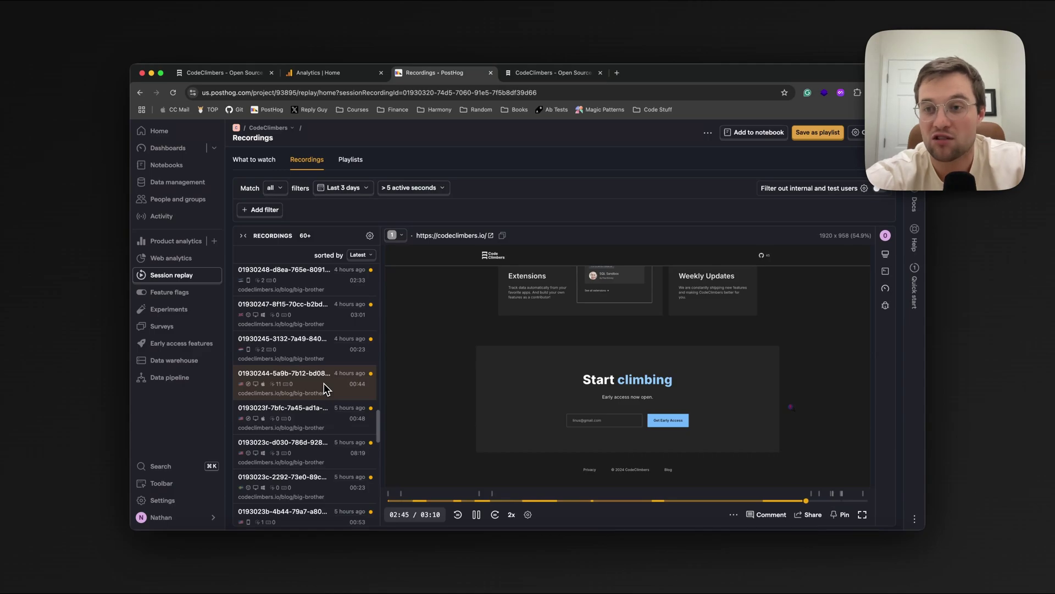
scroll(324, 389, "down", 5)
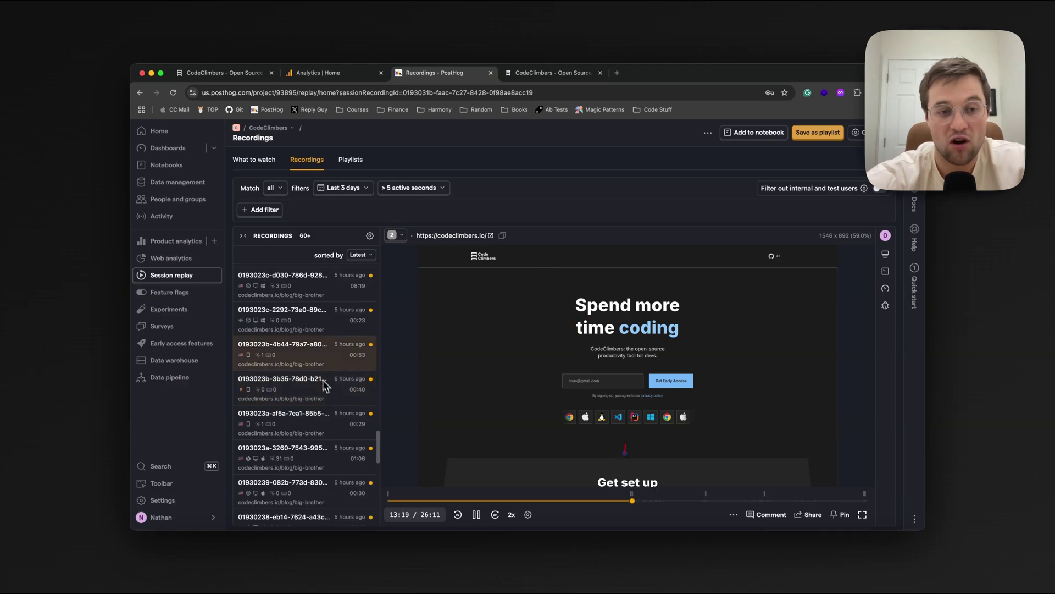
scroll(316, 336, "up", 1)
scroll(317, 336, "up", 7)
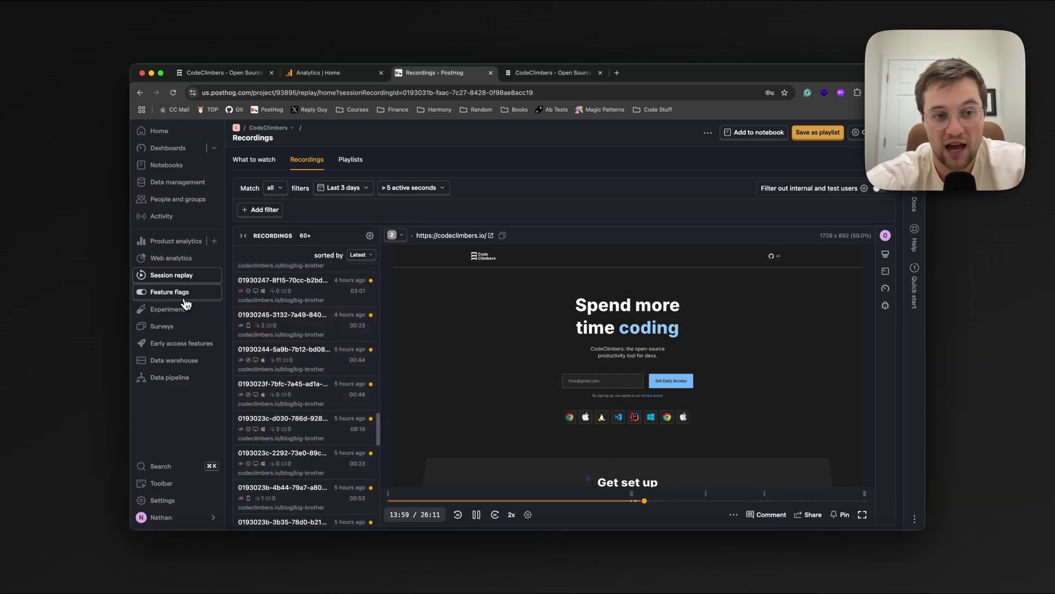
Step: Open the Video or no? experiment from Experiments and review its results
left_click(183, 309)
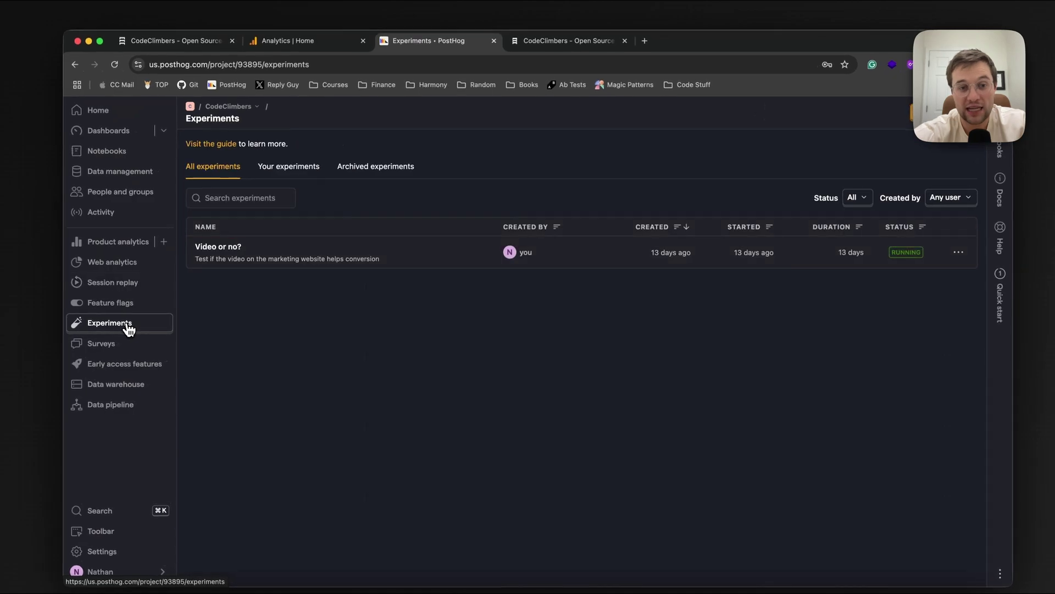
left_click(307, 256)
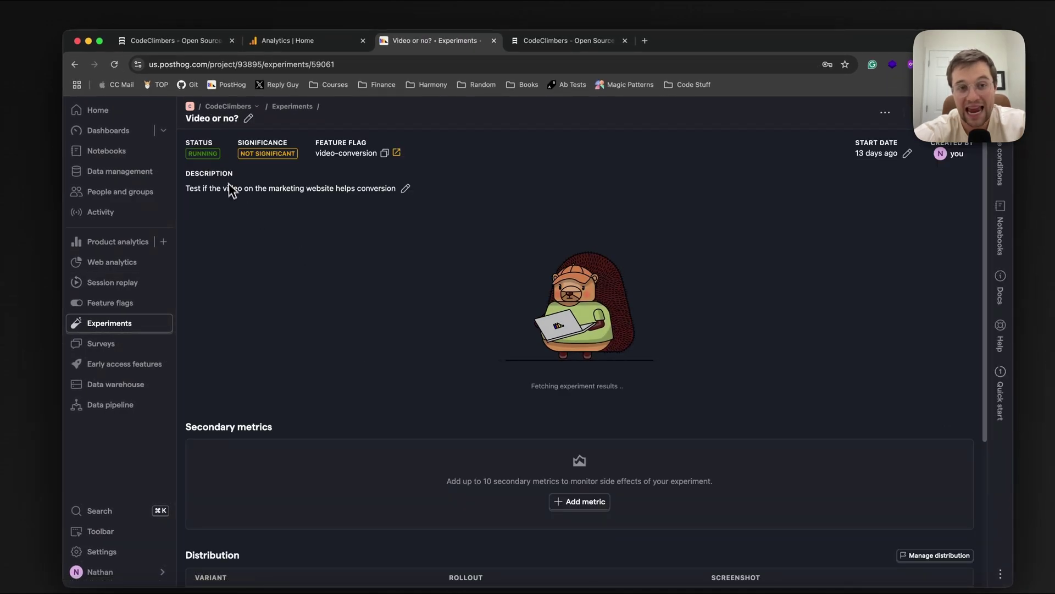
scroll(324, 246, "down", 1)
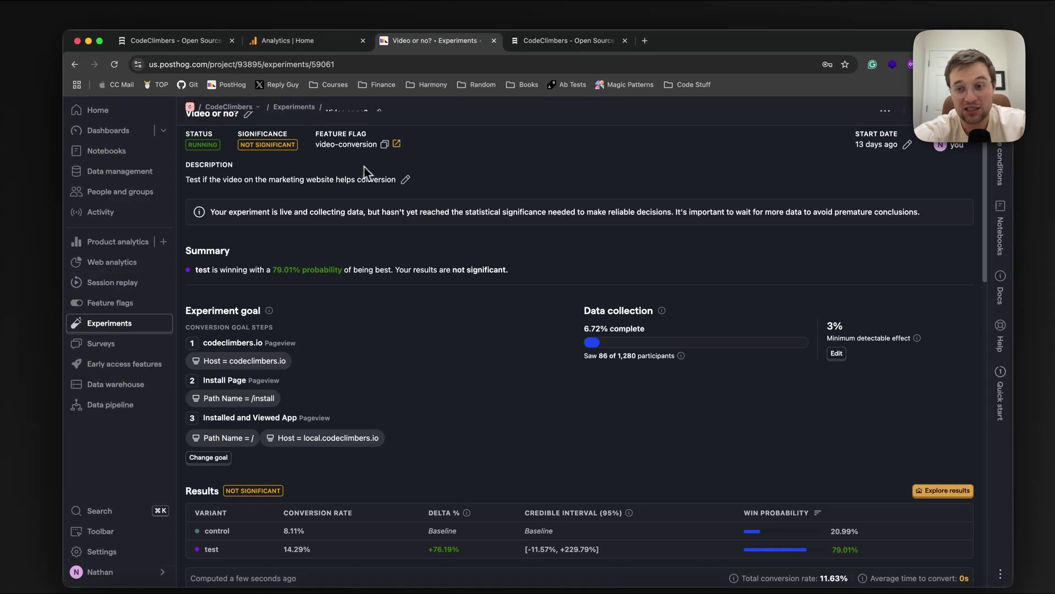
Step: Browse Surveys, Early access features and Activity, then switch to the CodeClimbers local dashboard tab
left_click(138, 349)
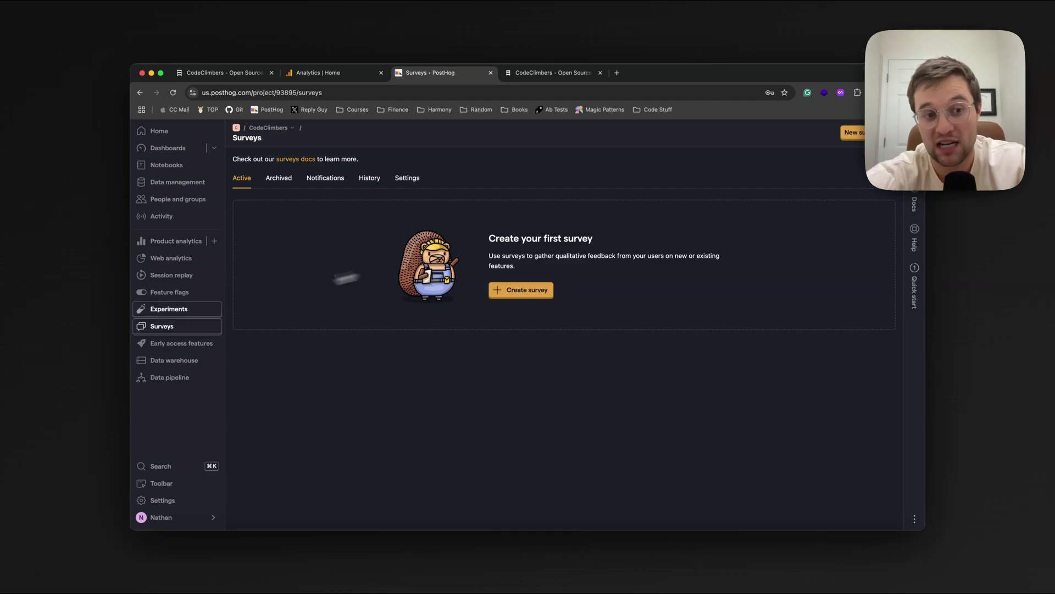
left_click(196, 344)
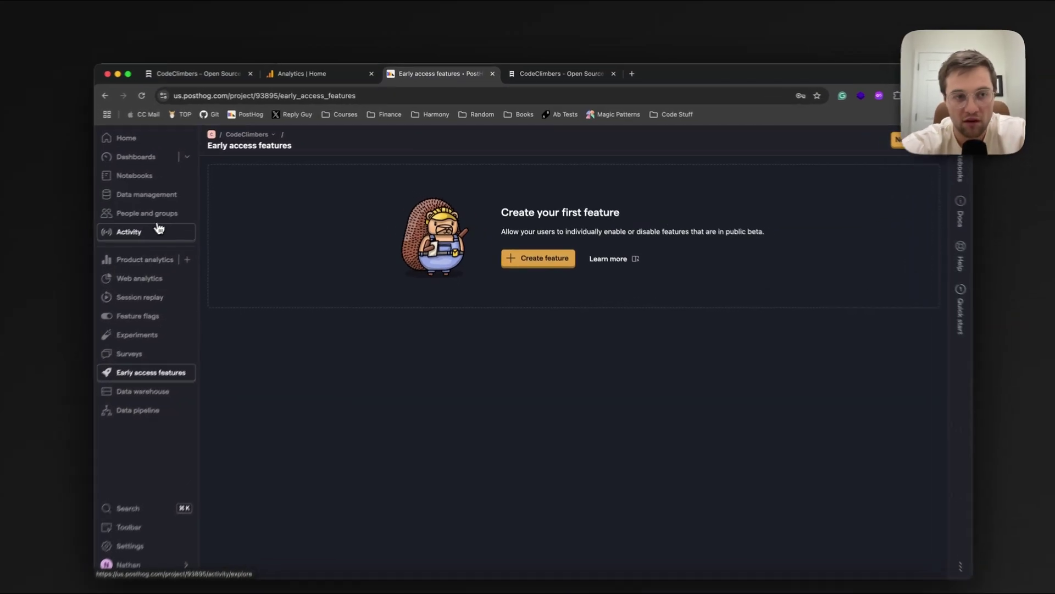
left_click(159, 228)
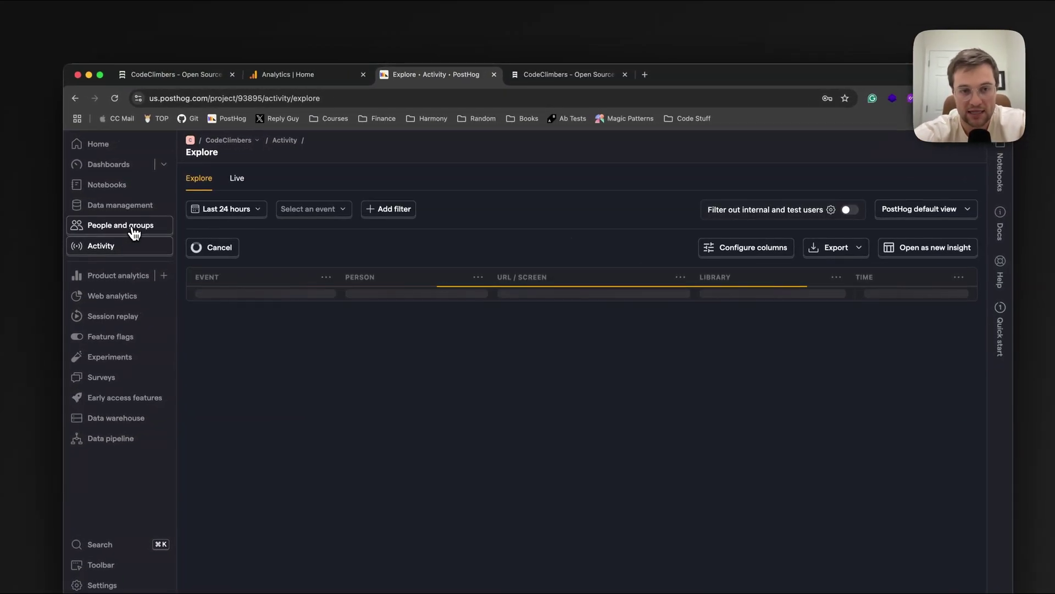
left_click(119, 166)
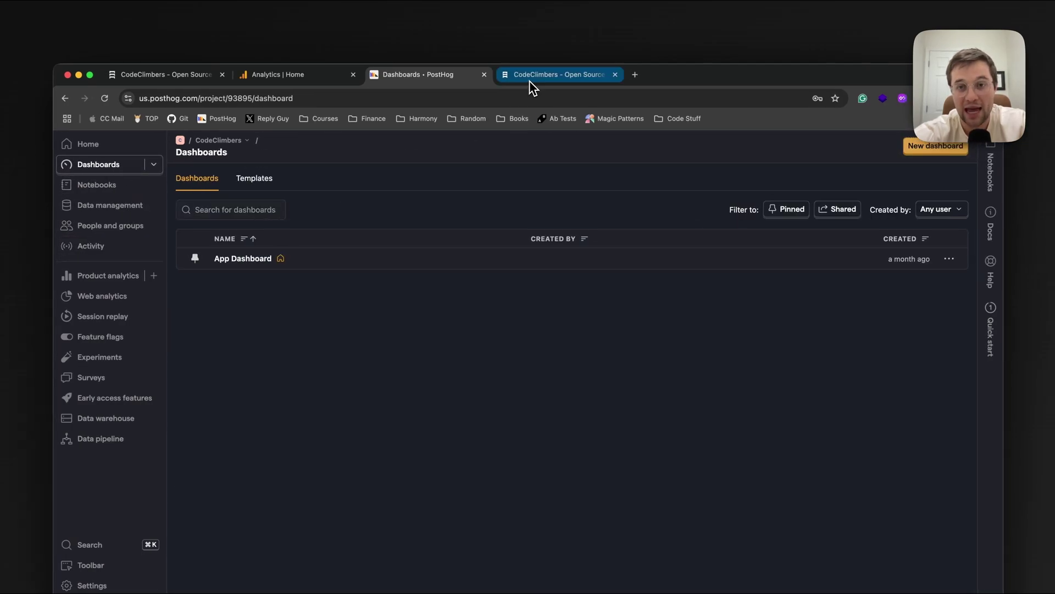
left_click(542, 77)
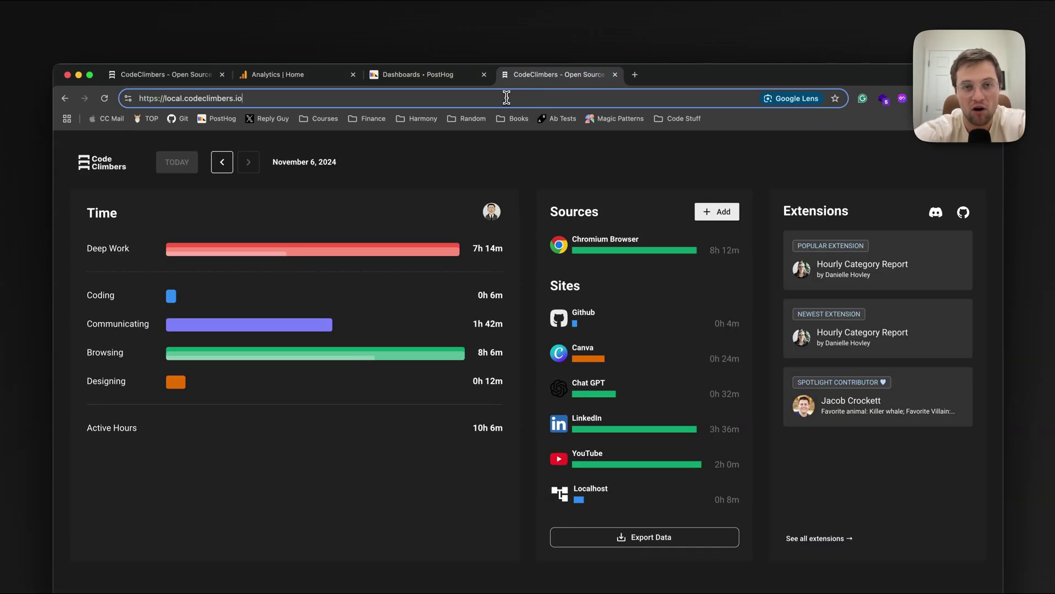
Step: Load posthog.com in the fourth tab and scroll through the homepage
left_click(507, 97)
type("lcl")
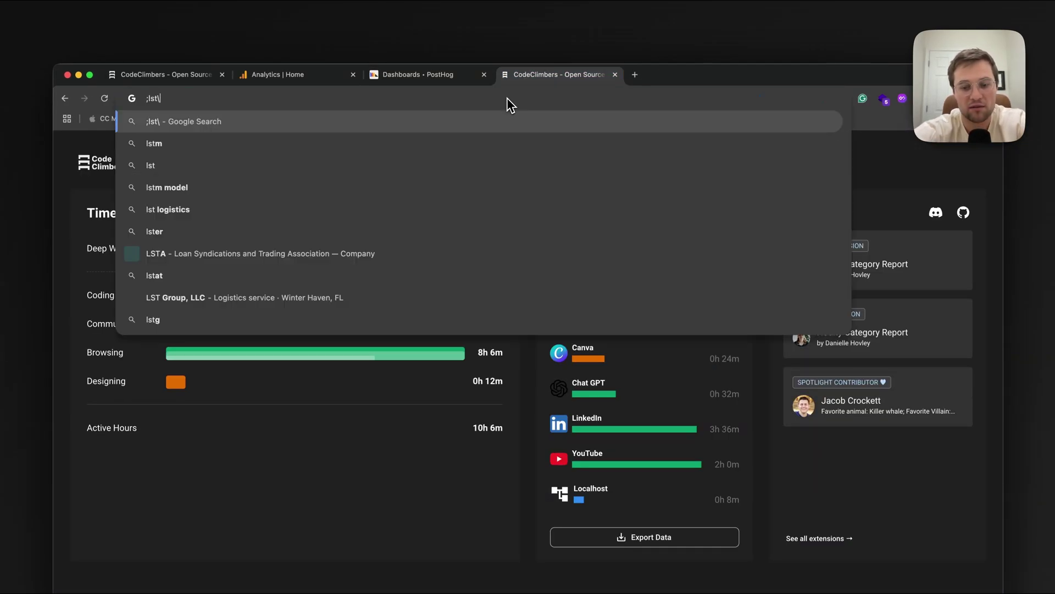
key("BackSpace")
key("BackSpace")
key("BackSpace")
type("posthog.com")
key("Return")
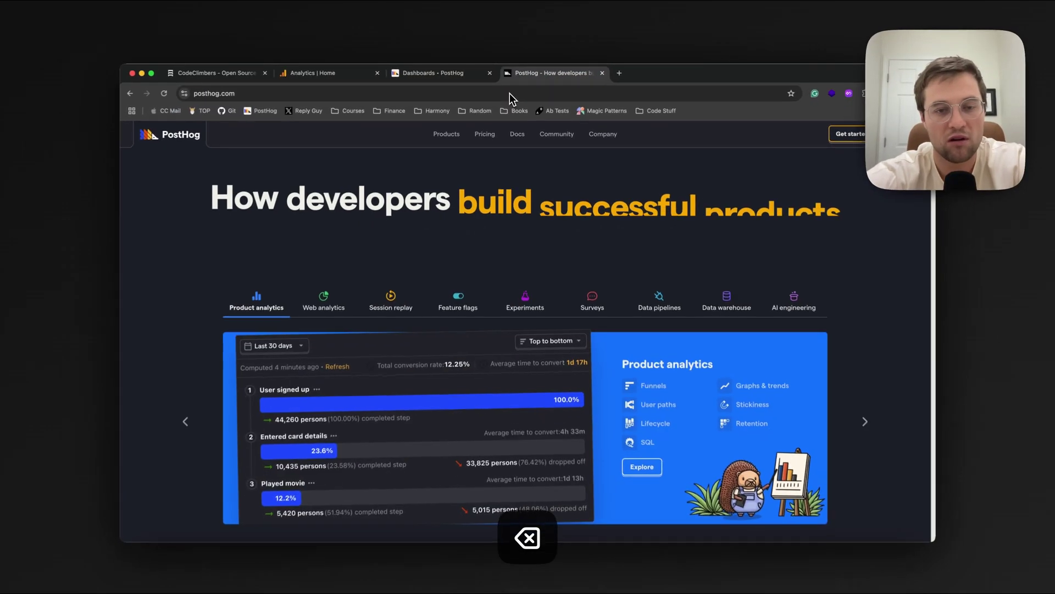
scroll(479, 220, "down", 10)
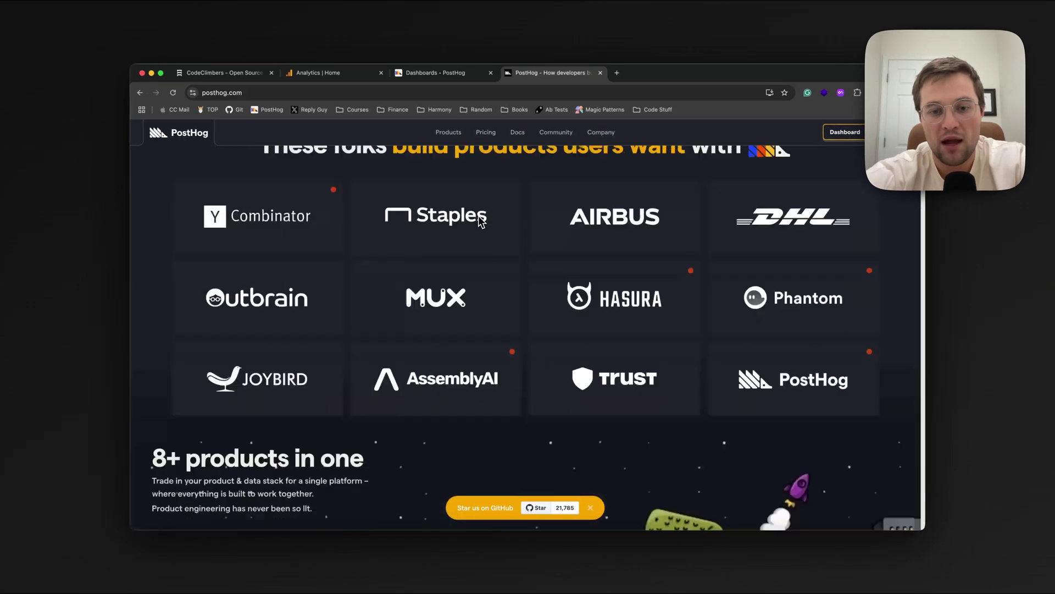
scroll(480, 219, "down", 5)
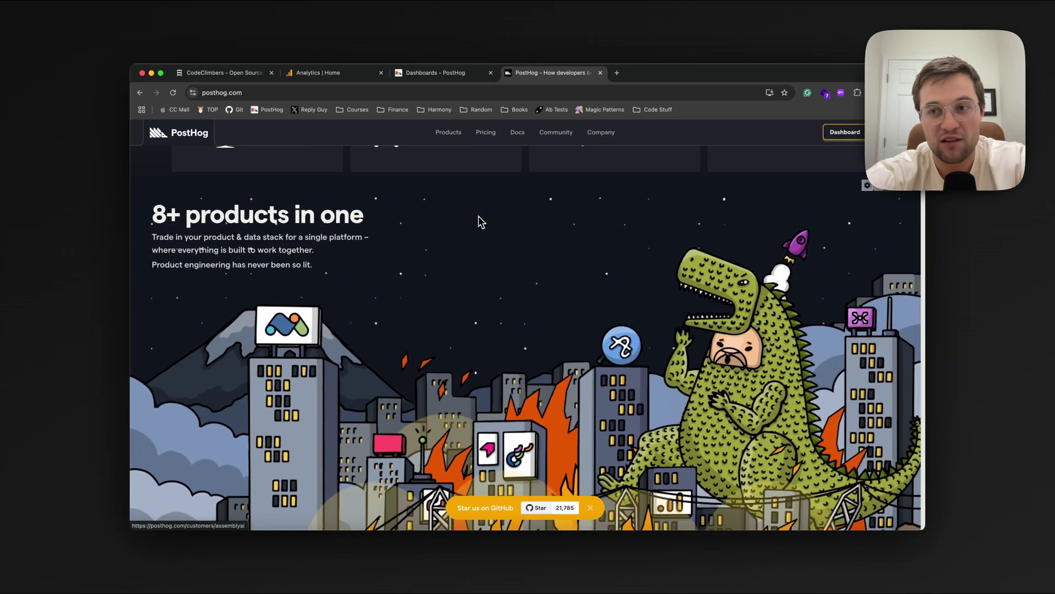
scroll(479, 220, "down", 15)
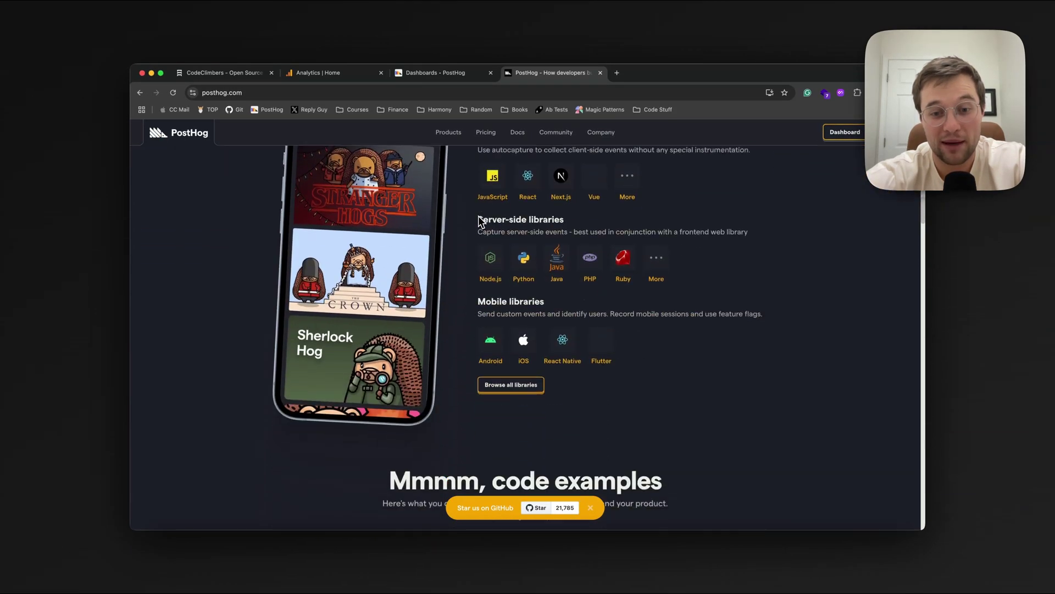
scroll(478, 215, "down", 10)
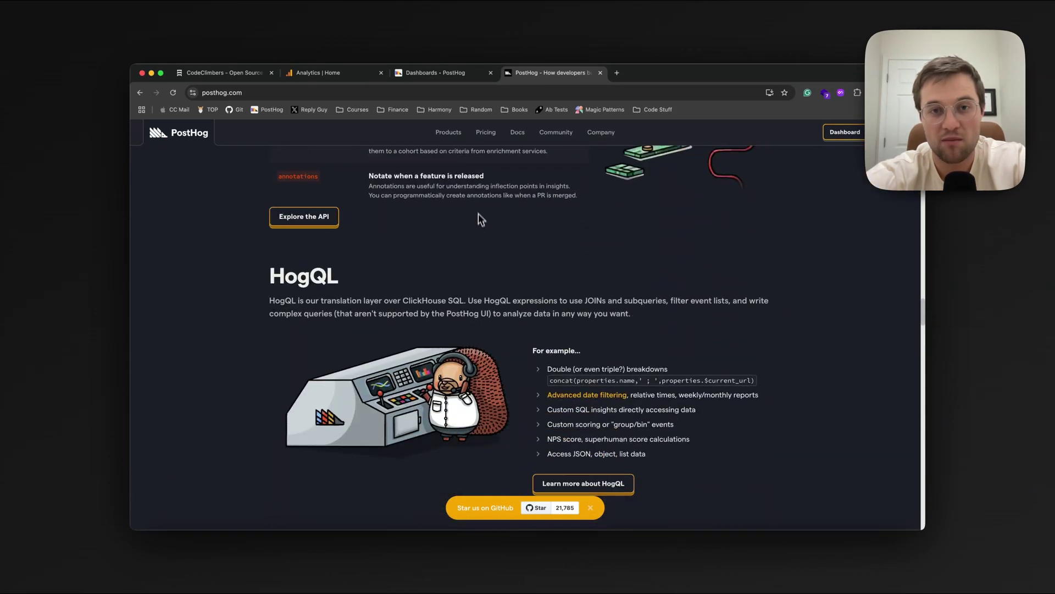
Step: Open the PostHog Pricing page and scroll through the plans
left_click(486, 132)
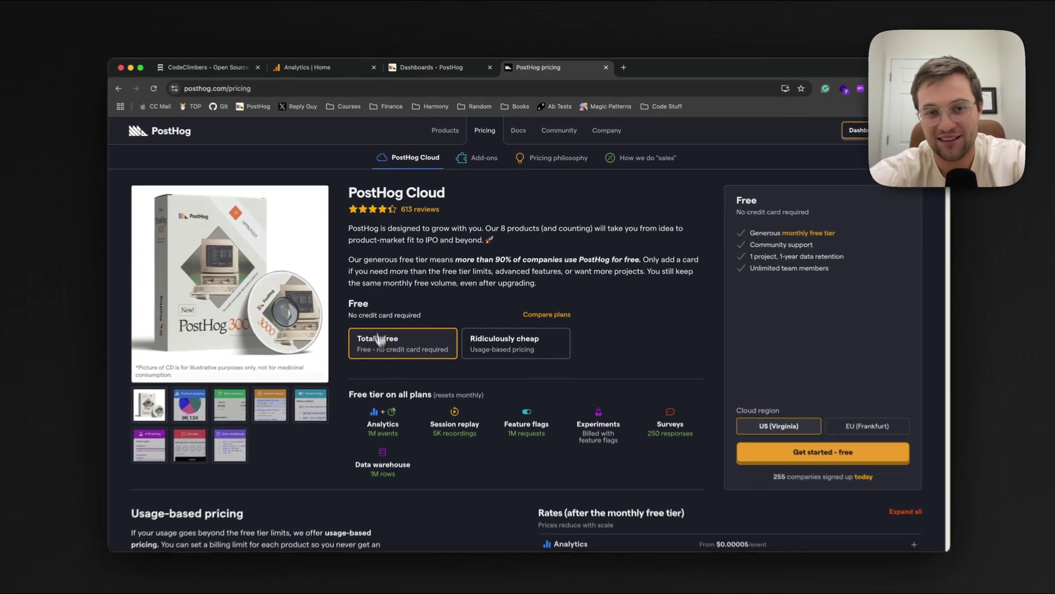
scroll(385, 318, "down", 5)
scroll(389, 297, "down", 20)
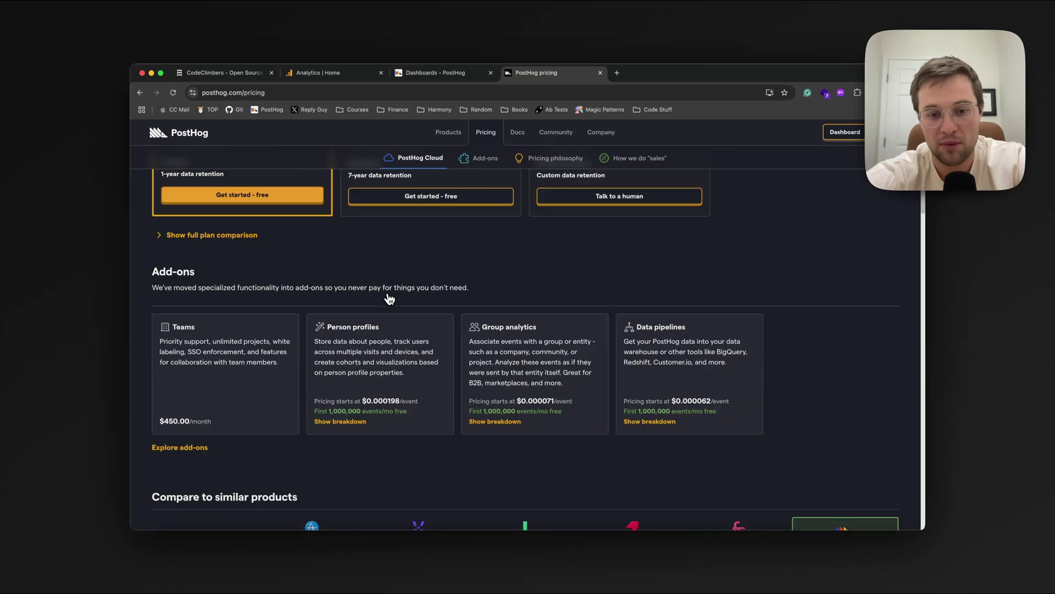
scroll(389, 298, "up", 15)
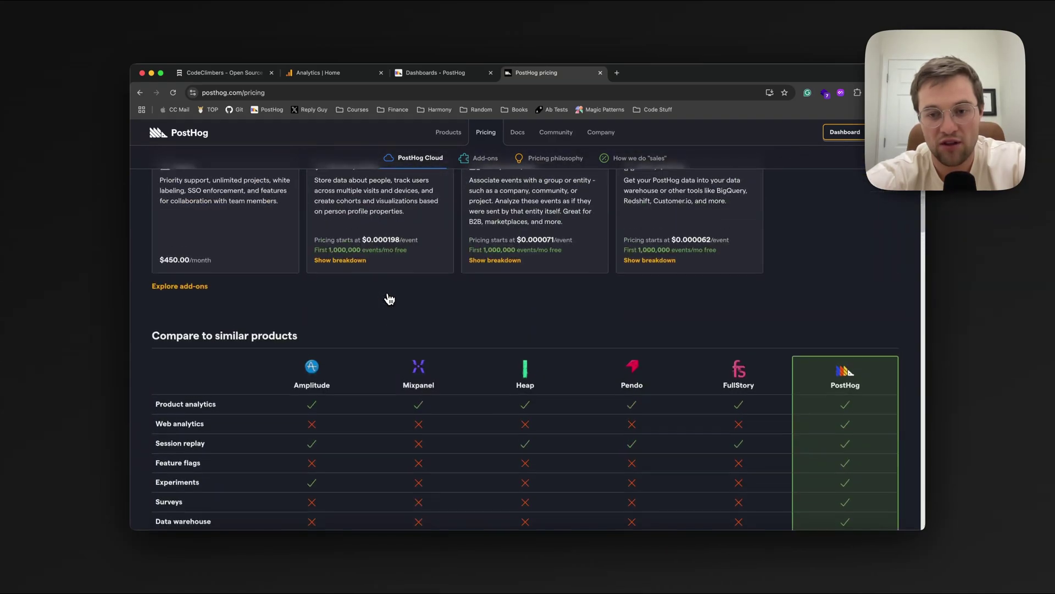
scroll(389, 299, "up", 5)
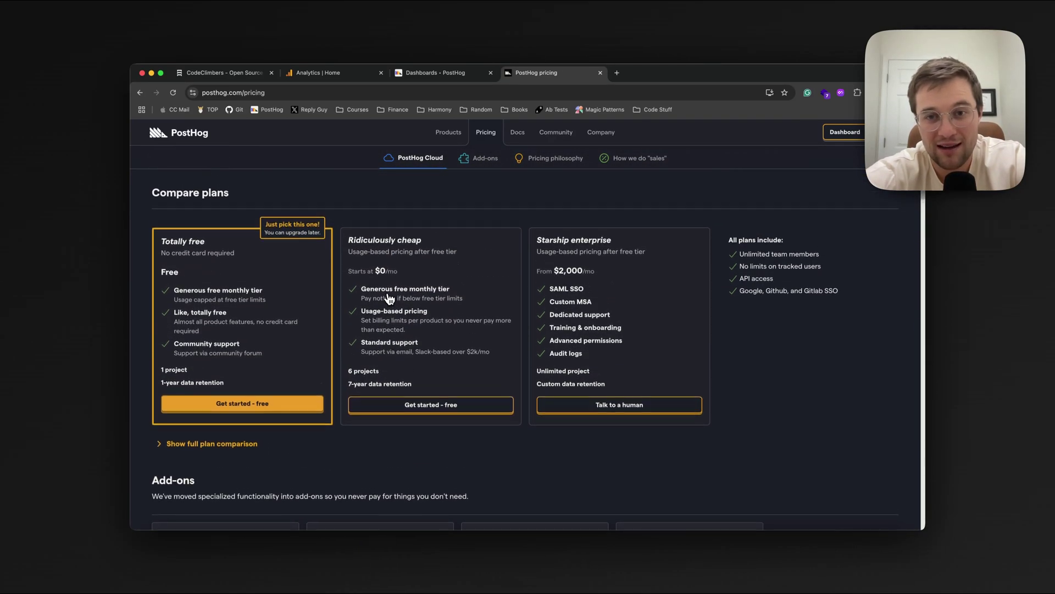
left_click_drag(384, 328, 557, 405)
left_click(583, 403)
scroll(582, 402, "up", 3)
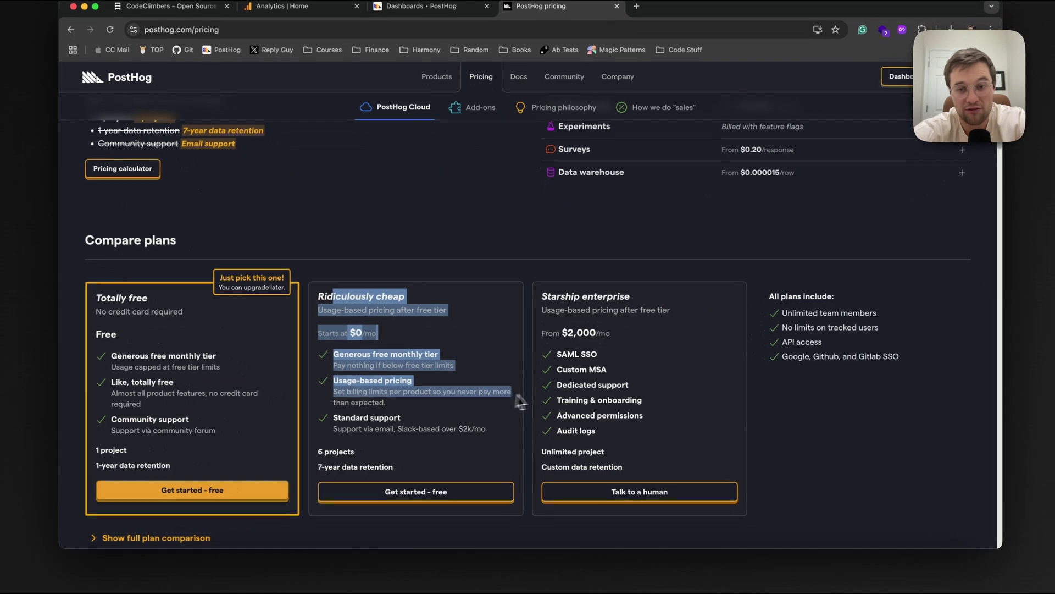
scroll(596, 397, "up", 6)
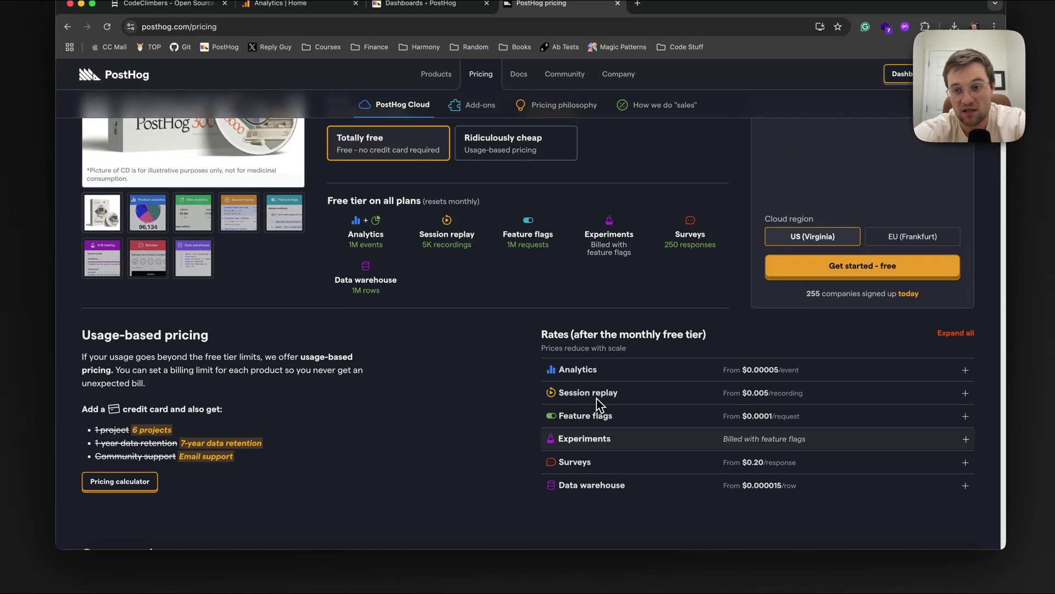
Step: Compare the Ridiculously cheap and Totally free plan details, then return to the PostHog dashboards tab
left_click(459, 314)
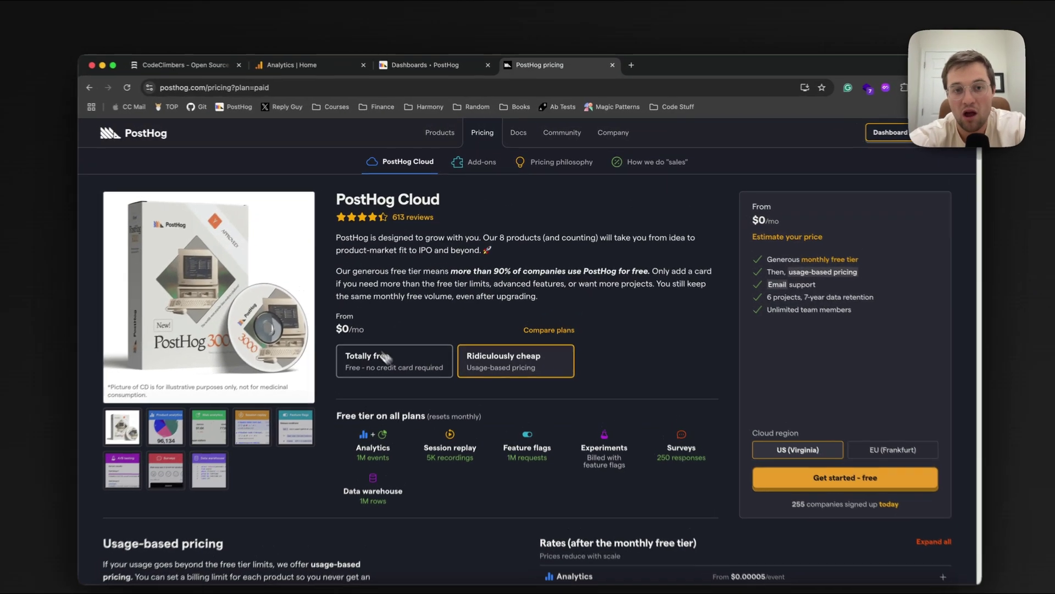
left_click(404, 332)
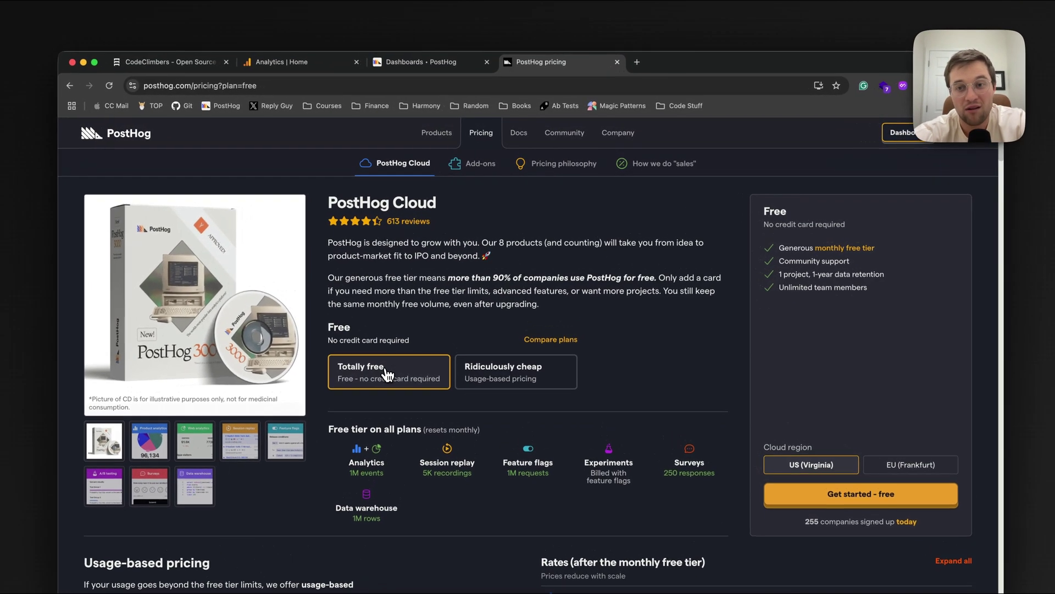
left_click_drag(420, 336, 363, 206)
left_click(592, 355)
left_click(363, 206)
left_click(404, 62)
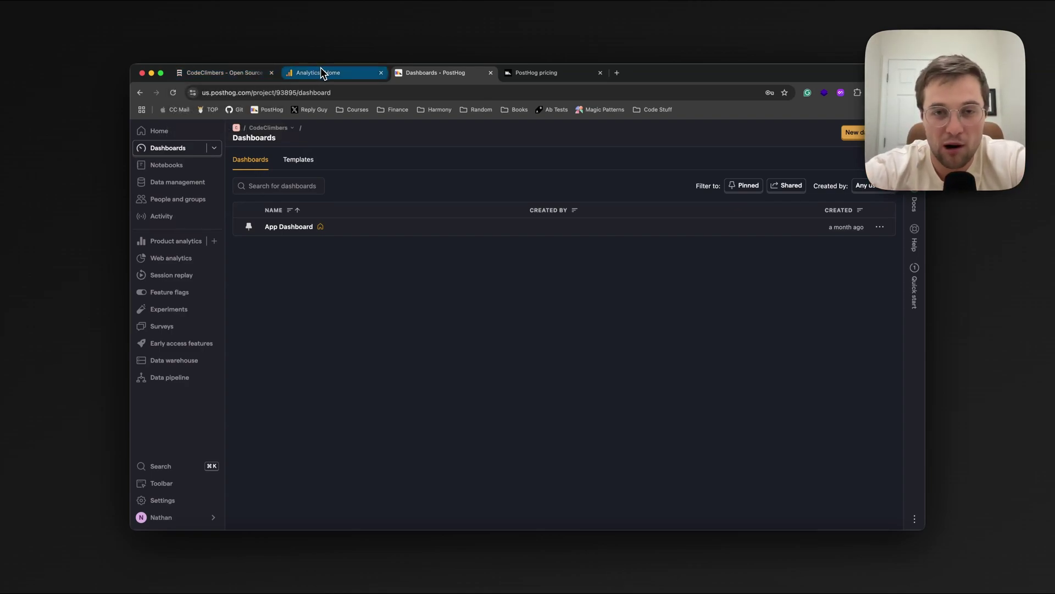
Step: Move the CodeClimbers tab to second position after Analytics, ending on the PostHog dashboards tab
left_click(536, 73)
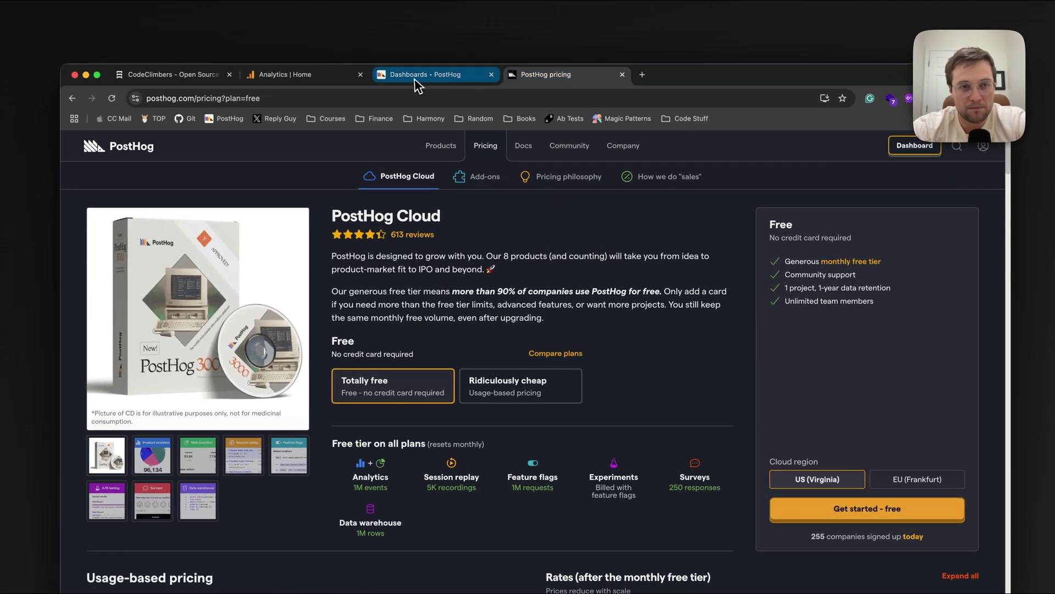
left_click(415, 80)
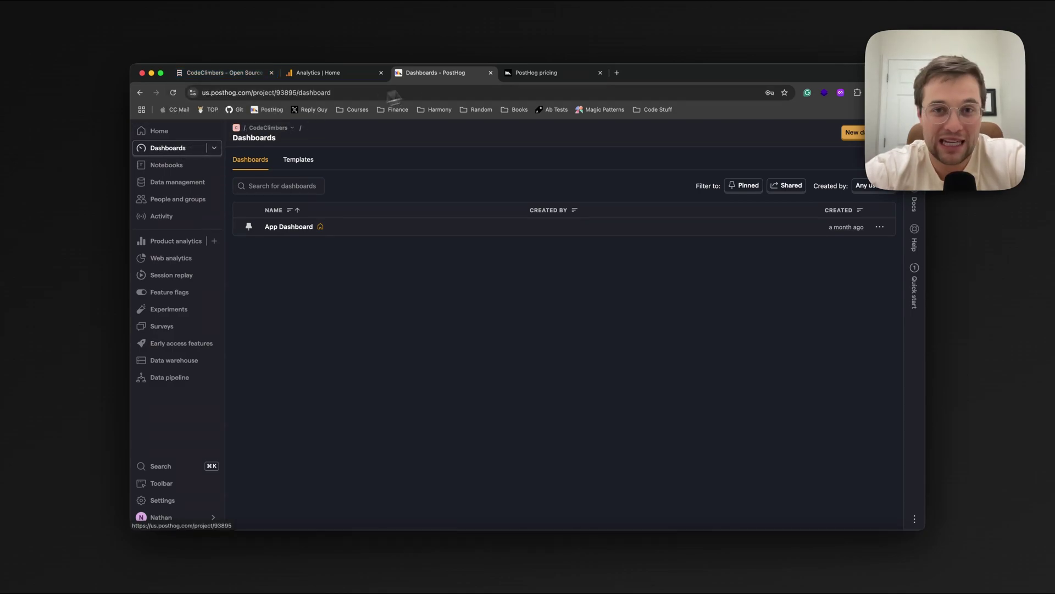
left_click_drag(228, 73, 357, 75)
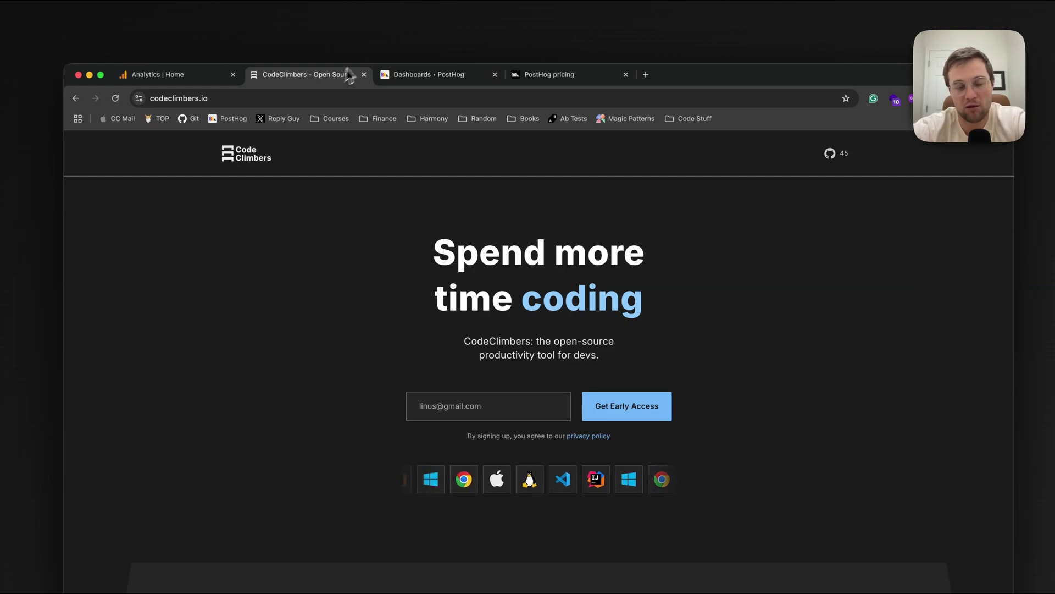
left_click(413, 77)
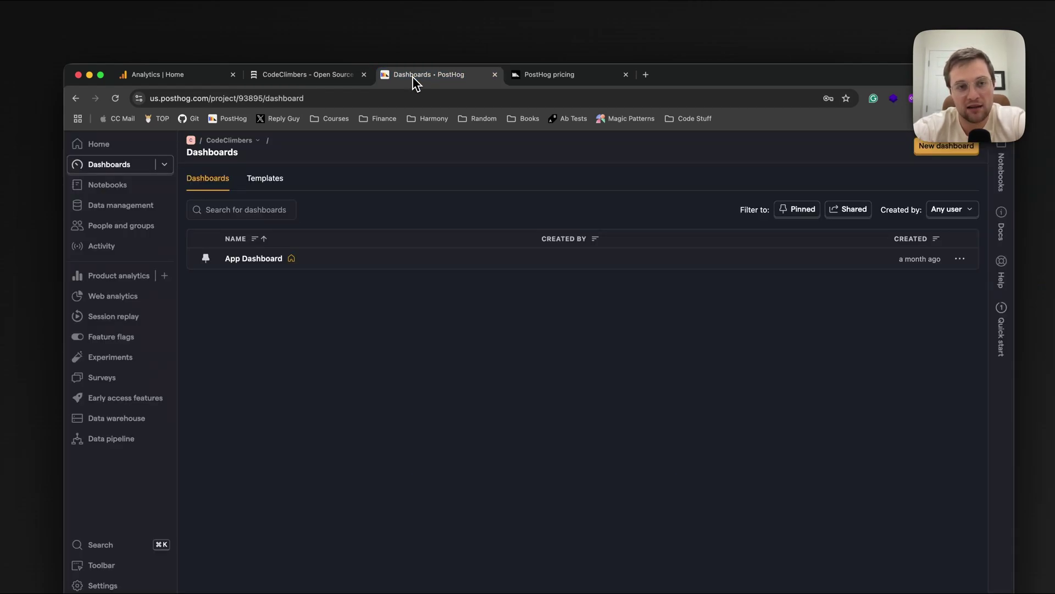